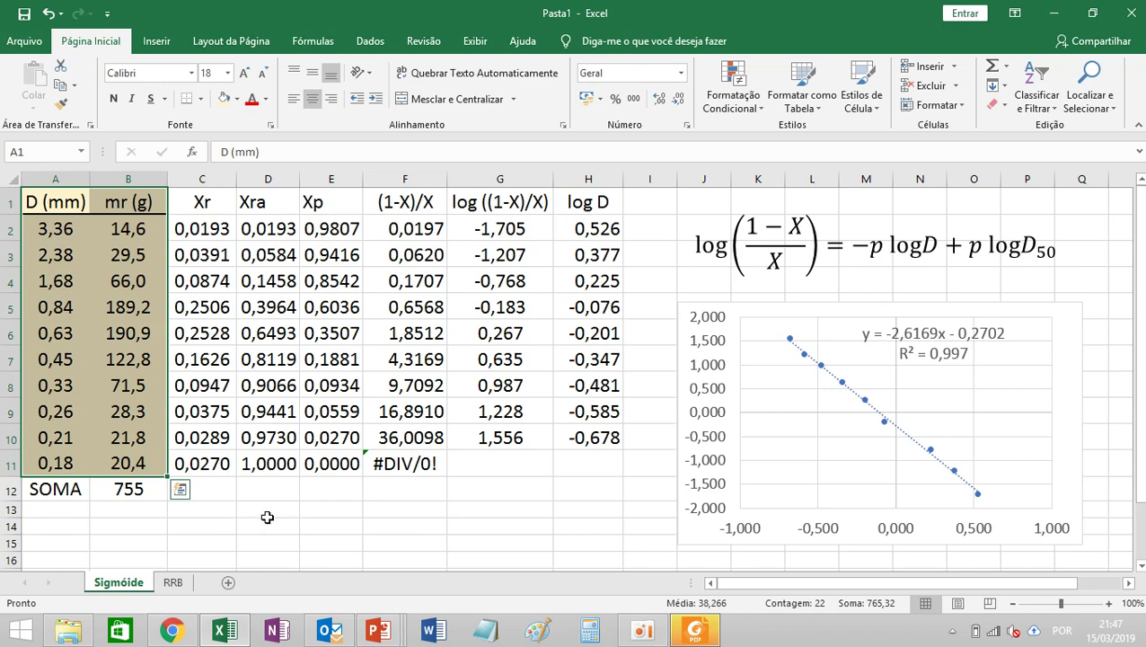
# Step: Examine the linearised equation above the chart, its (1-X)/X fraction, and the Xp column it relates to
pyautogui.click(266, 513)
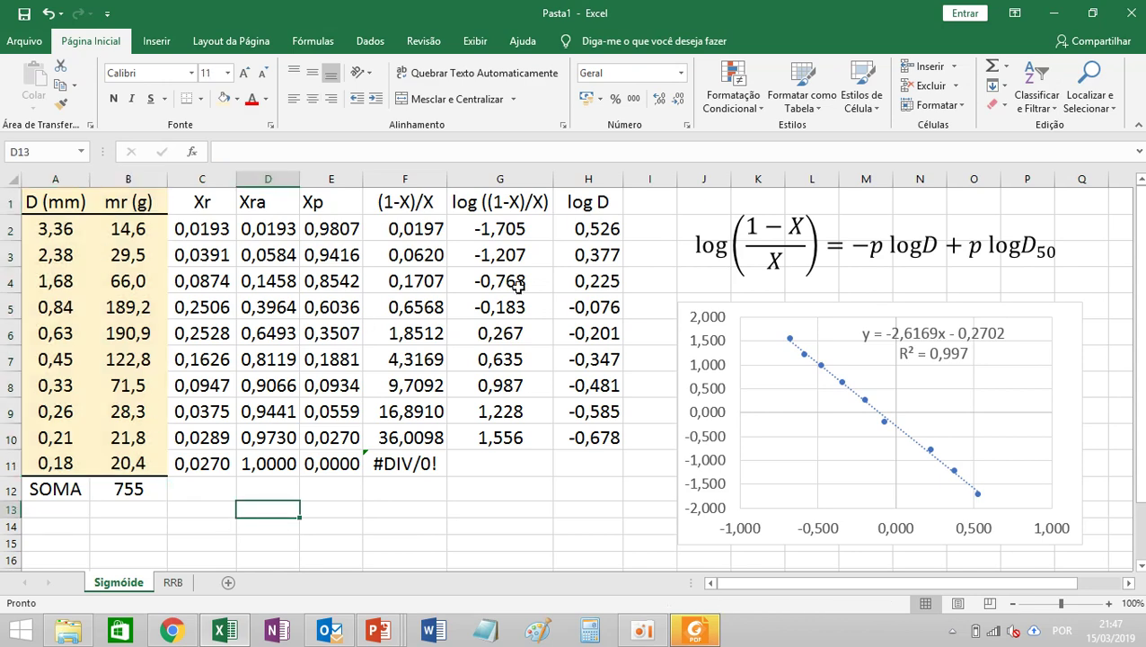
pyautogui.click(747, 225)
pyautogui.moveTo(757, 201); pyautogui.dragTo(752, 200)
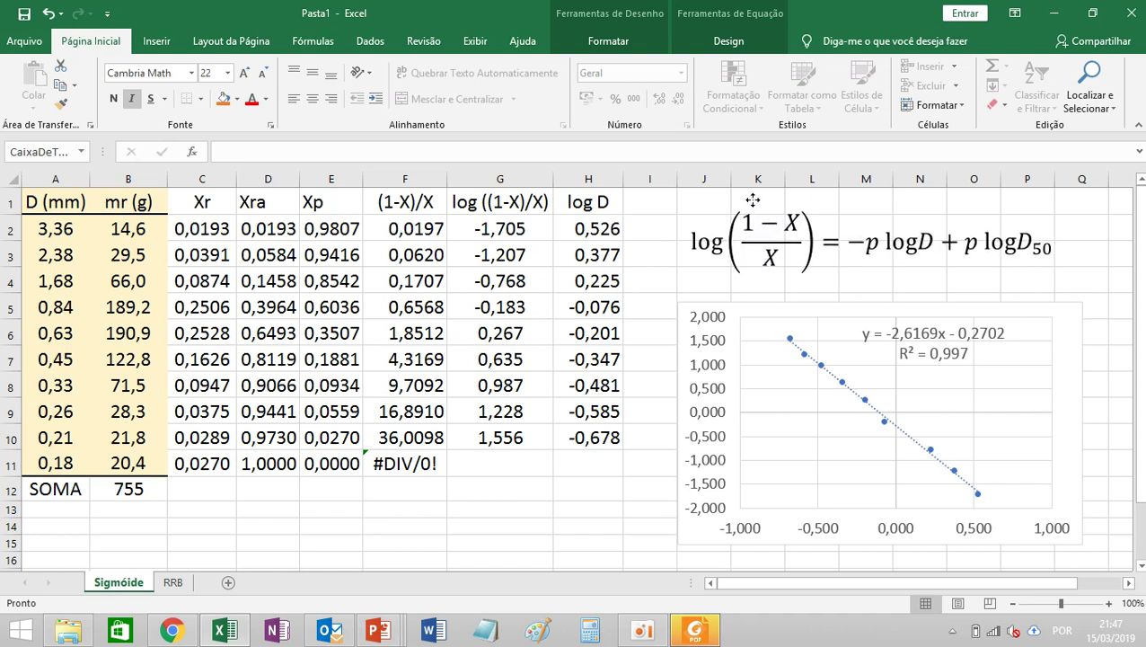
pyautogui.click(753, 199)
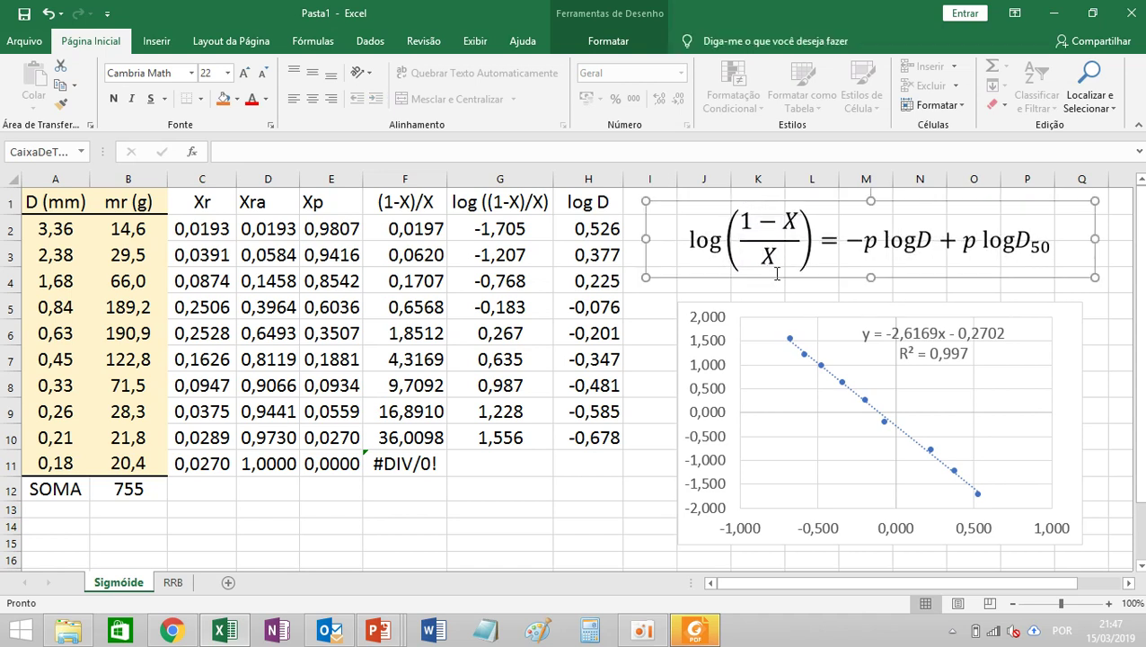
pyautogui.moveTo(777, 278); pyautogui.dragTo(784, 279)
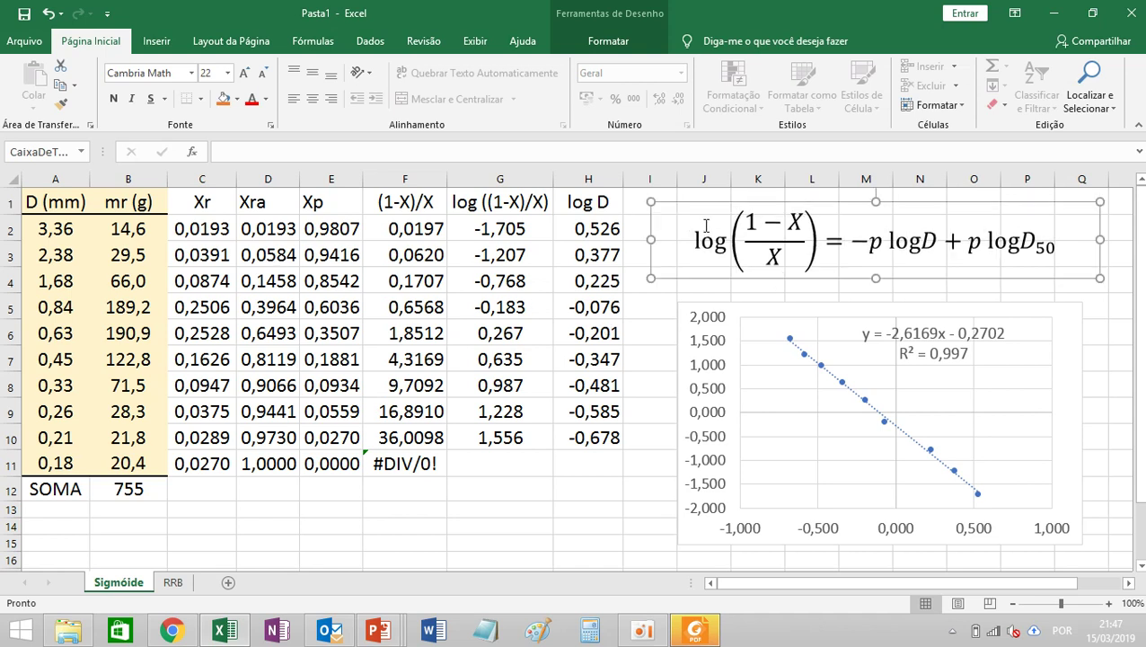
pyautogui.moveTo(322, 203); pyautogui.dragTo(329, 460)
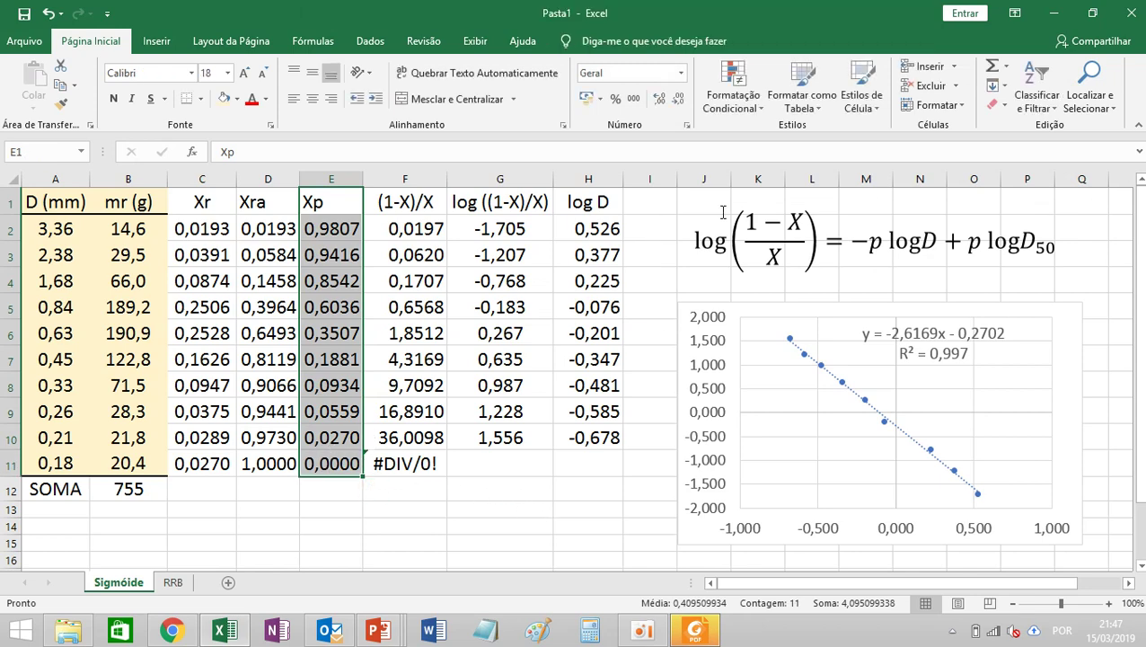
pyautogui.doubleClick(792, 221)
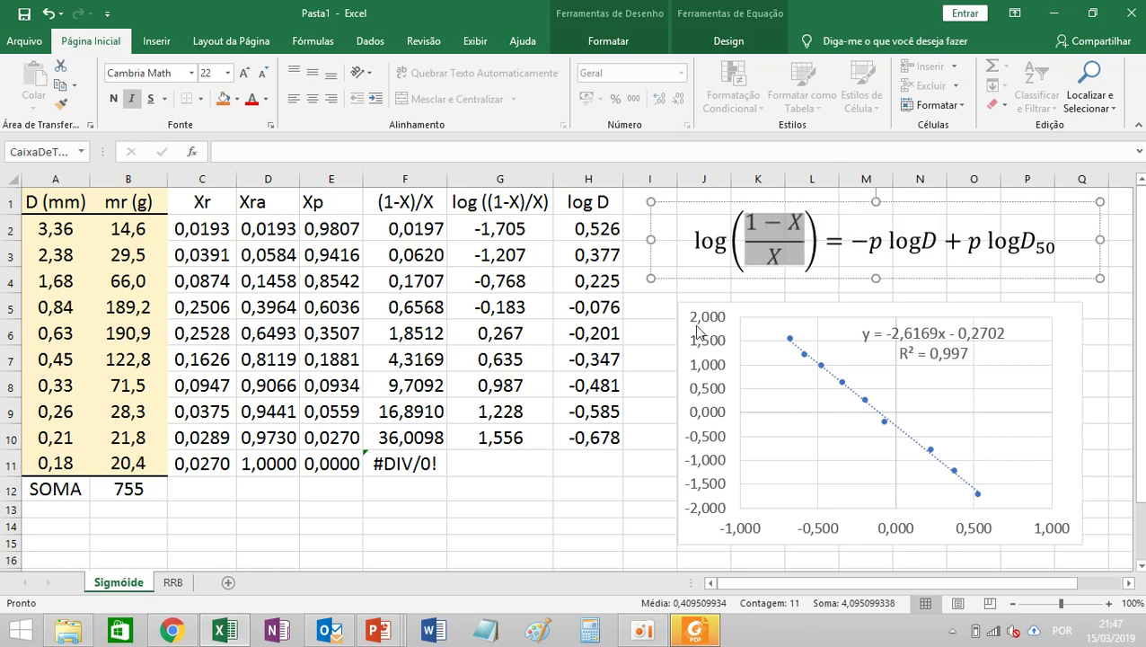
pyautogui.click(564, 510)
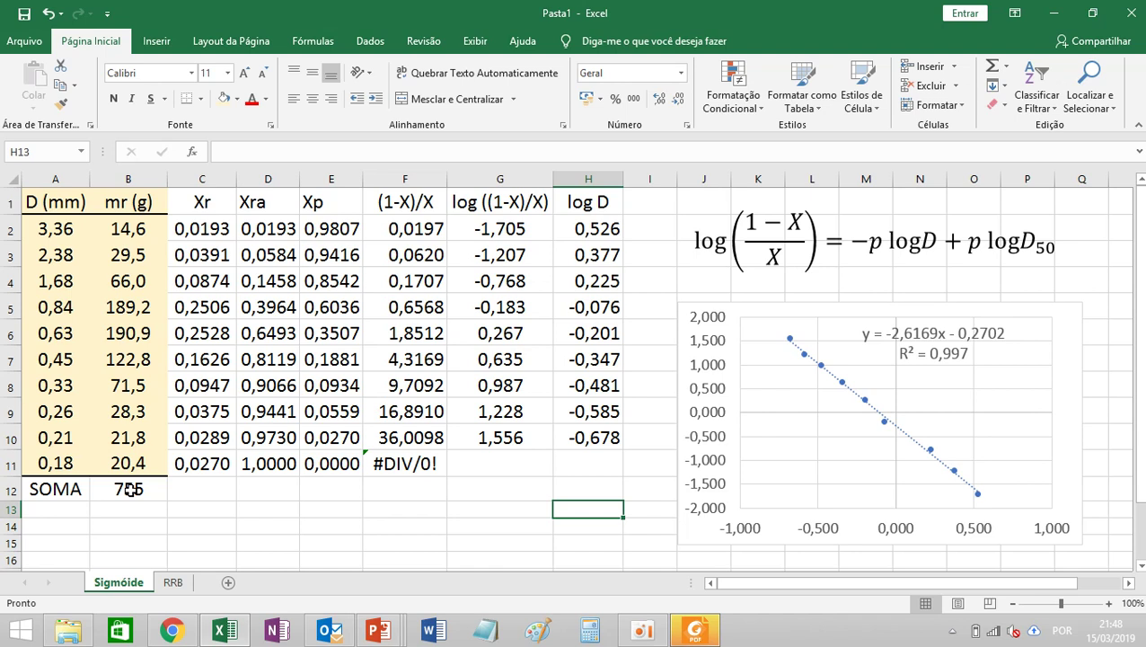
# Step: Review the mr (g) values with their sum in B12, and the formulas in the Xr, Xra and Xp columns
pyautogui.moveTo(130, 231); pyautogui.dragTo(127, 463)
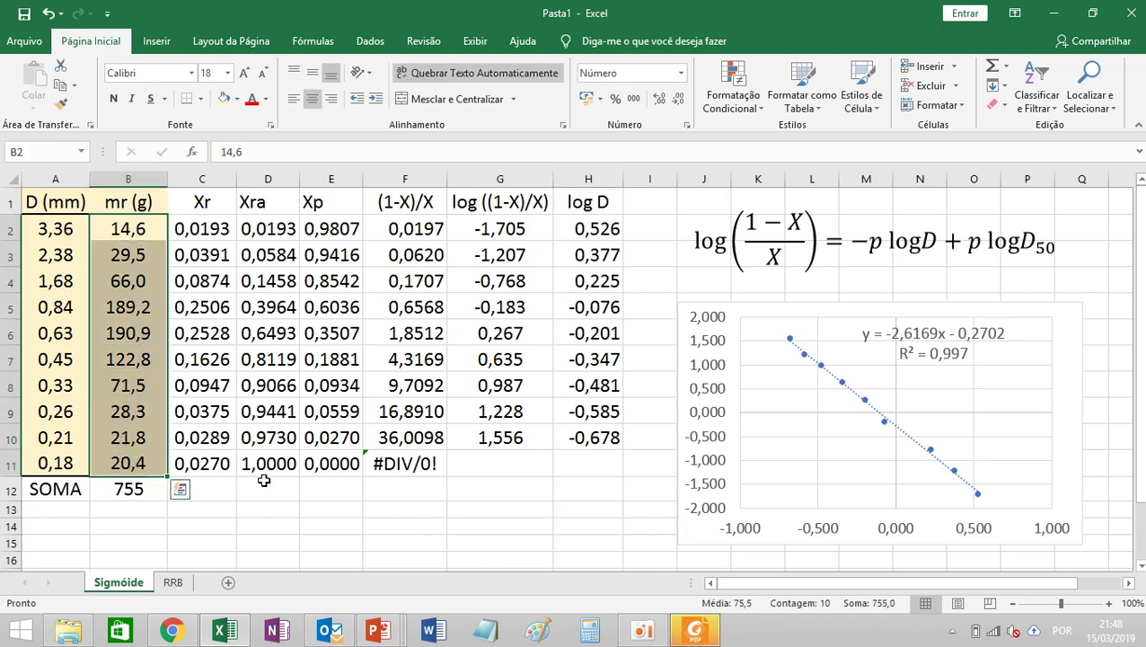
pyautogui.click(132, 493)
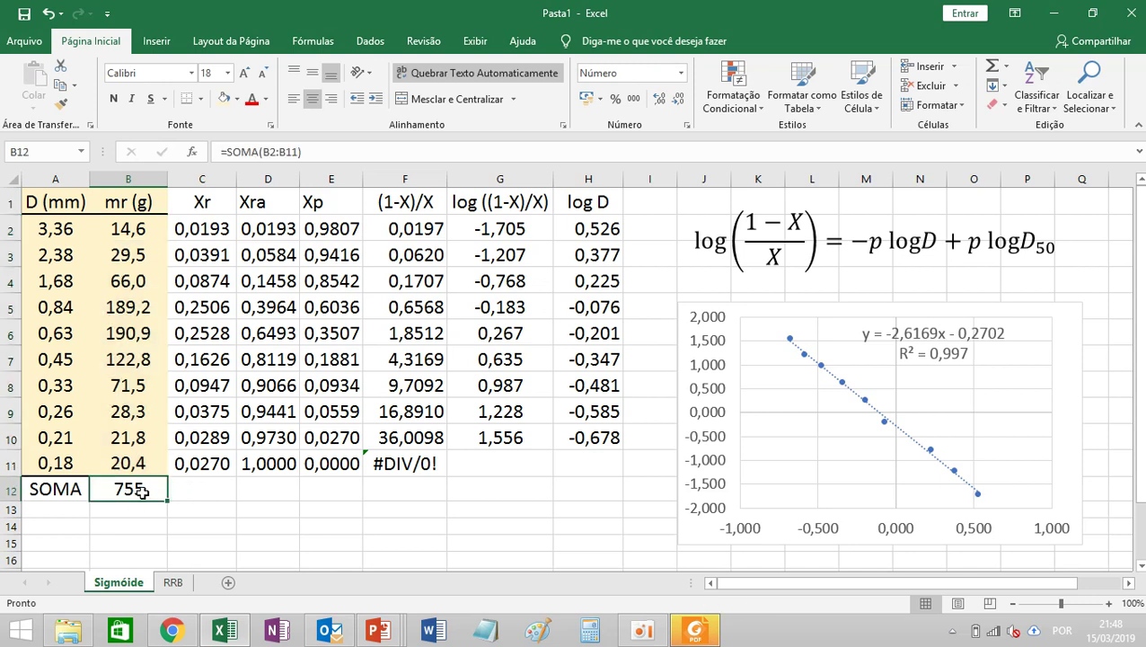
pyautogui.click(205, 230)
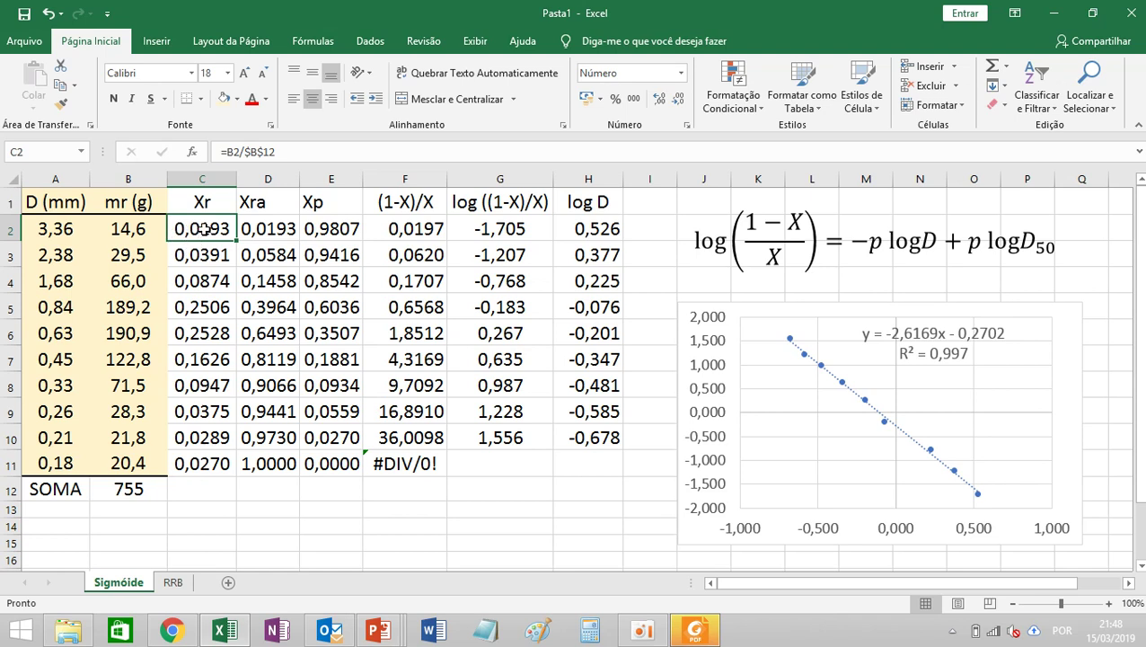
pyautogui.moveTo(204, 230); pyautogui.dragTo(215, 457)
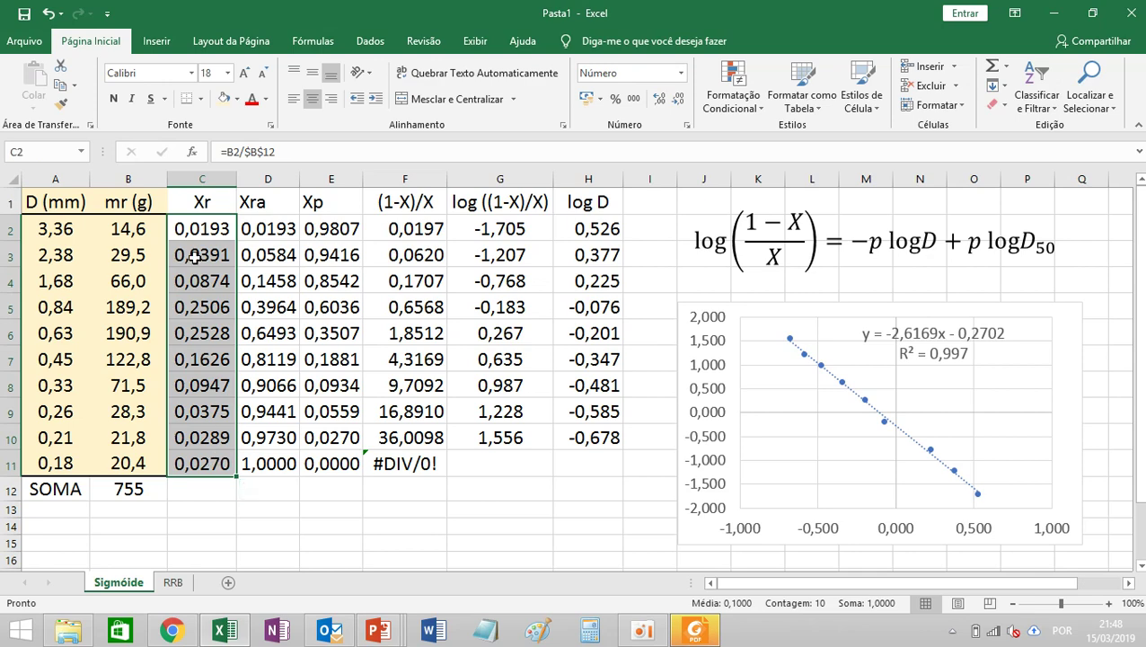
pyautogui.click(205, 230)
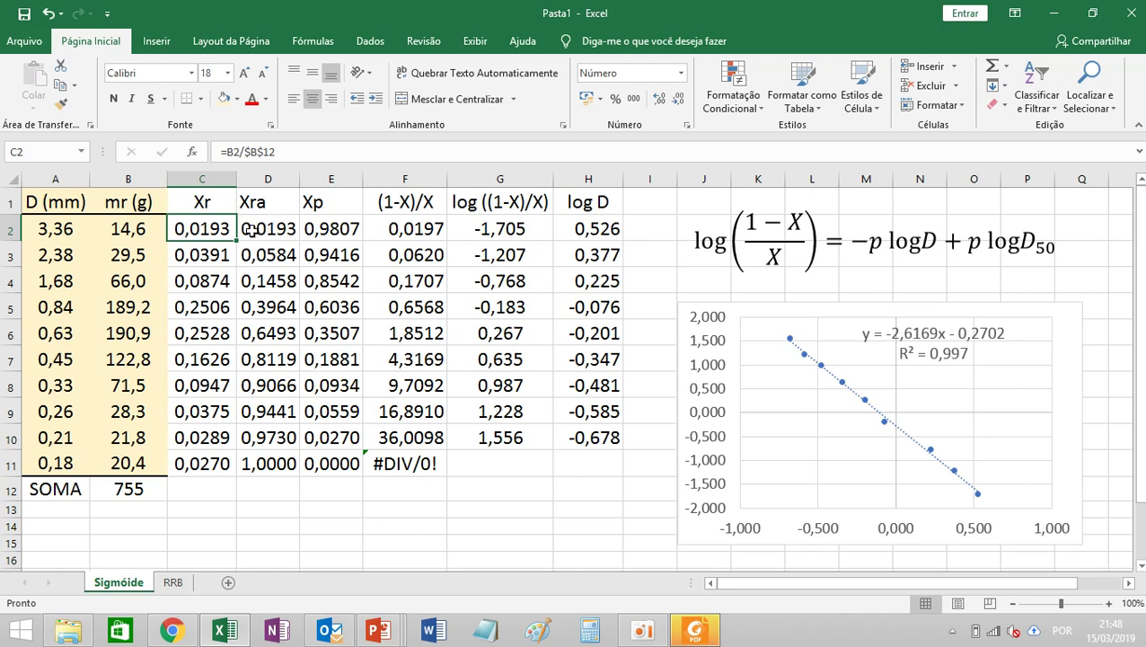
pyautogui.click(254, 229)
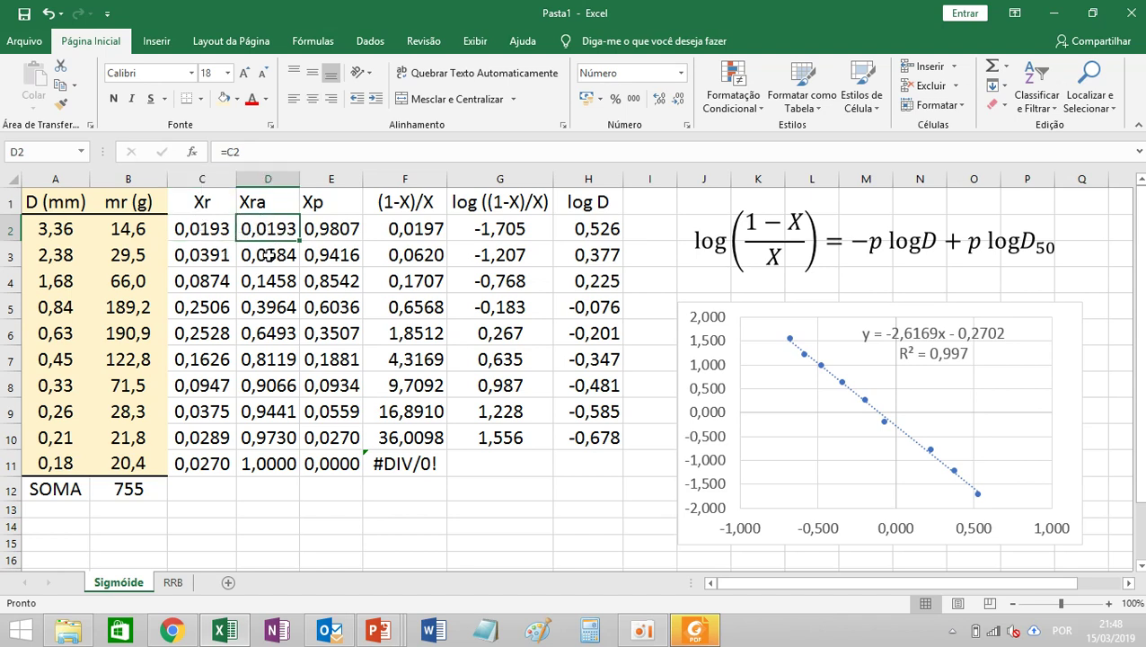
pyautogui.click(256, 253)
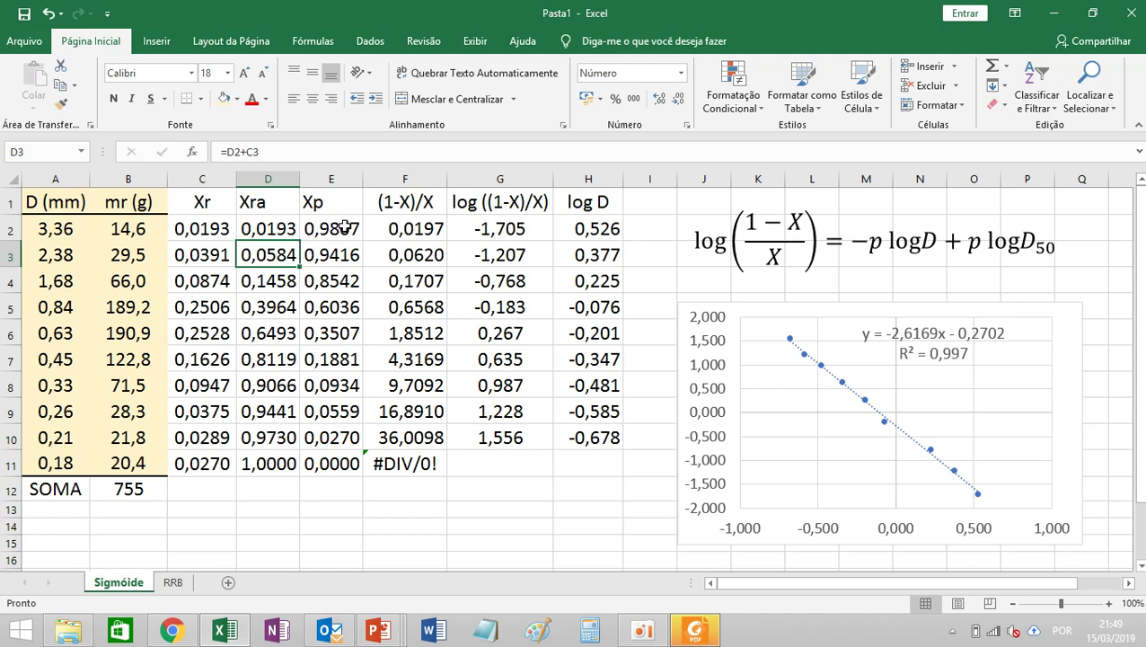
pyautogui.click(344, 227)
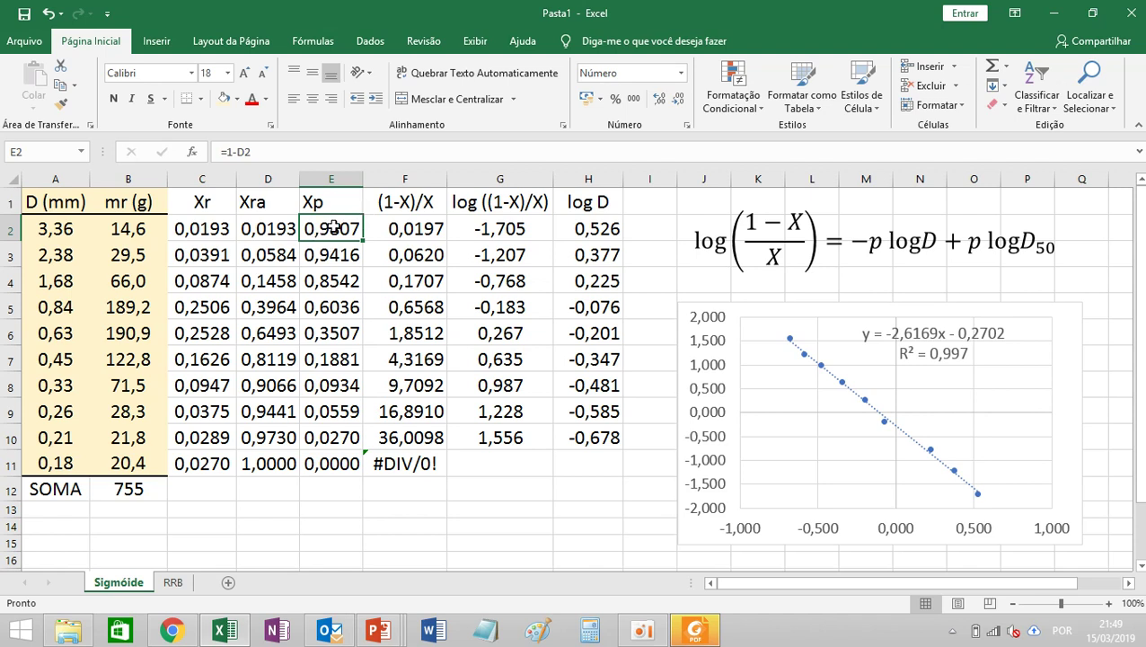
pyautogui.moveTo(335, 229)
pyautogui.mouseDown()
pyautogui.moveTo(334, 305)
pyautogui.moveTo(327, 228)
pyautogui.mouseUp()
# Step: Examine the equation's logD term and the formulas behind the Xra, Xp, (1-X)/X, log ((1-X)/X) and log D columns
pyautogui.click(923, 238)
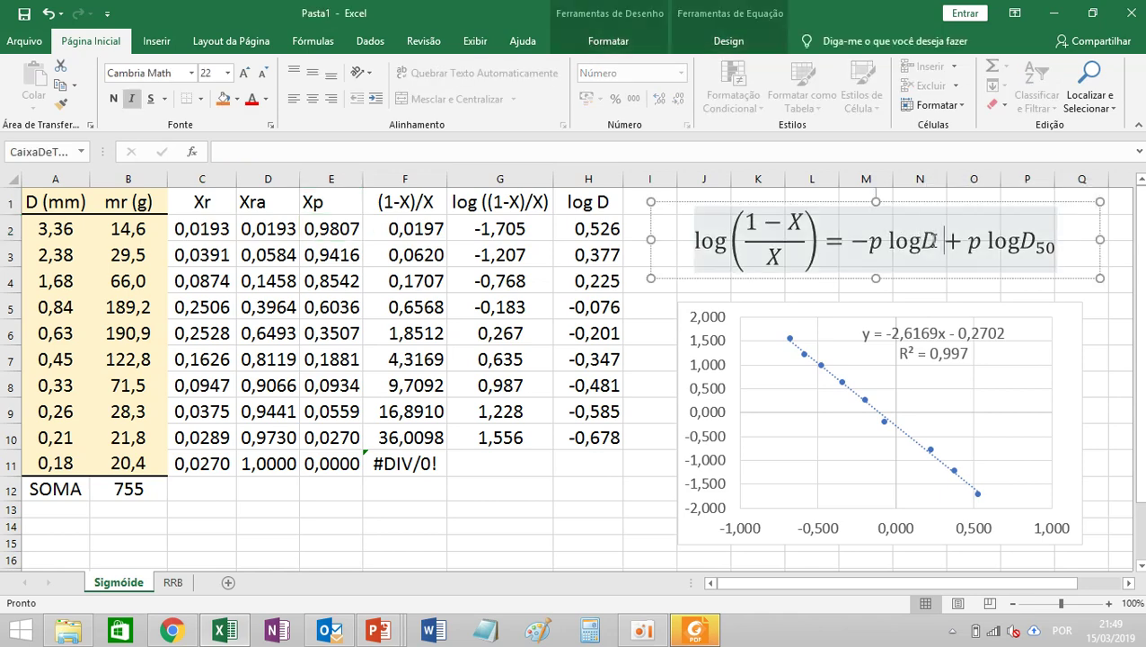
pyautogui.moveTo(934, 239); pyautogui.dragTo(888, 239)
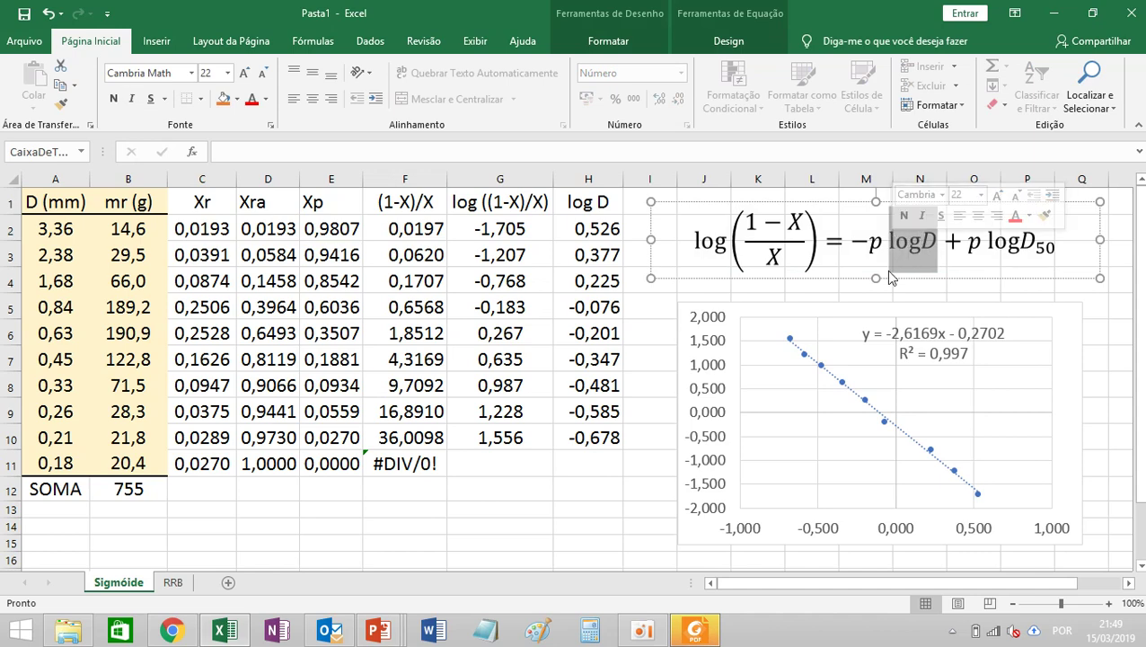
pyautogui.click(650, 332)
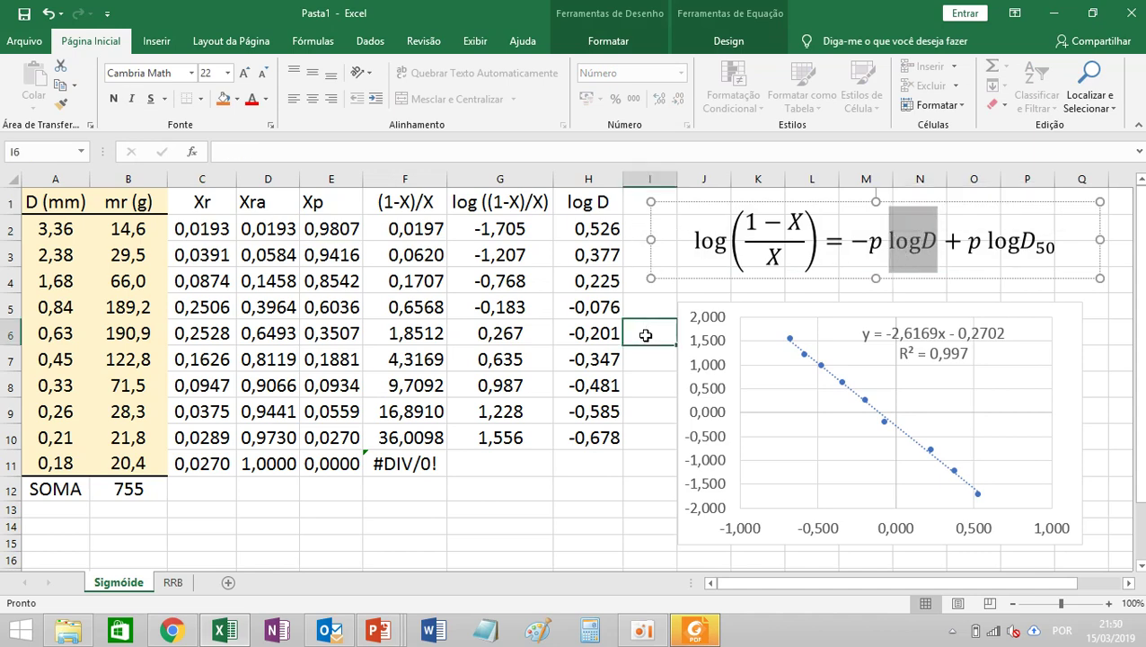
pyautogui.click(648, 385)
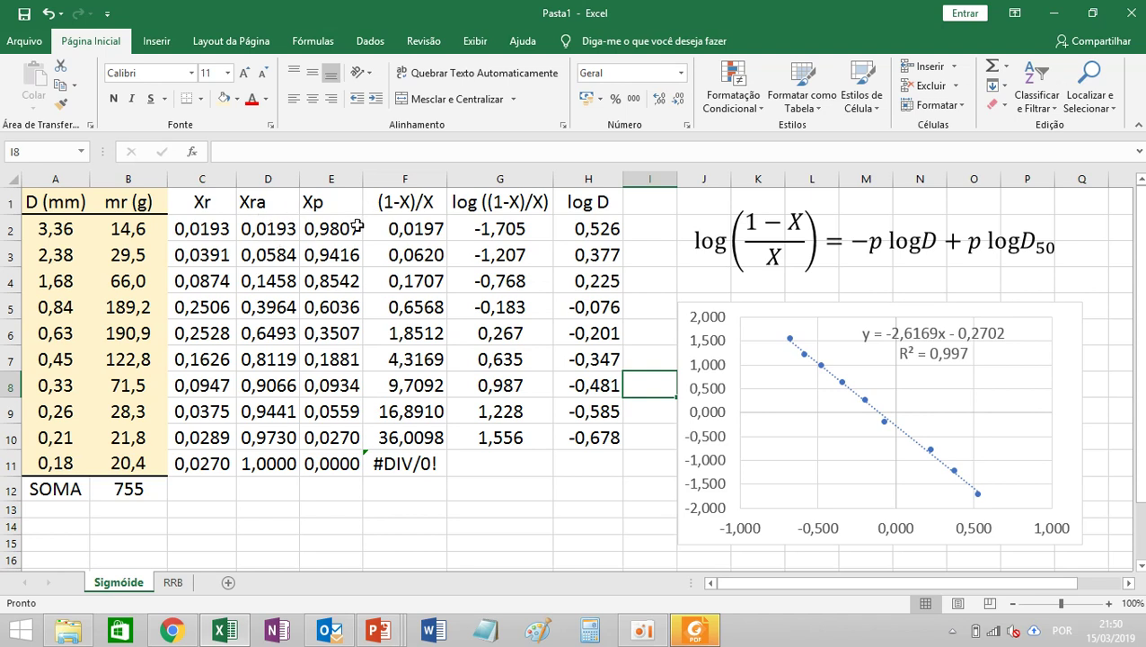
pyautogui.click(271, 227)
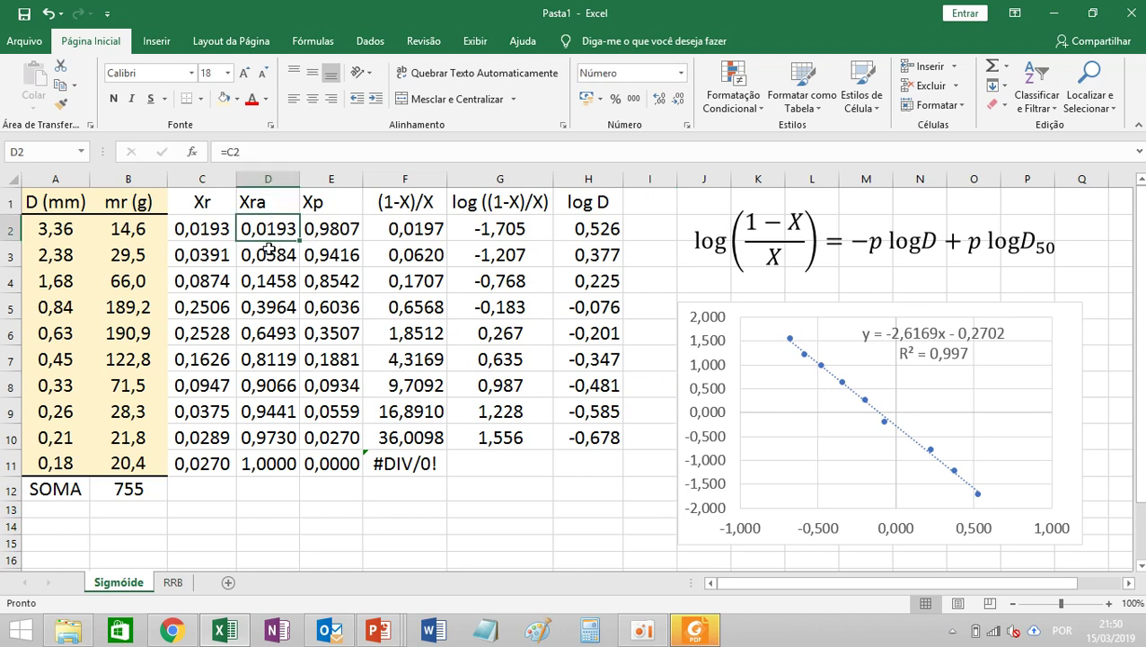
pyautogui.click(322, 228)
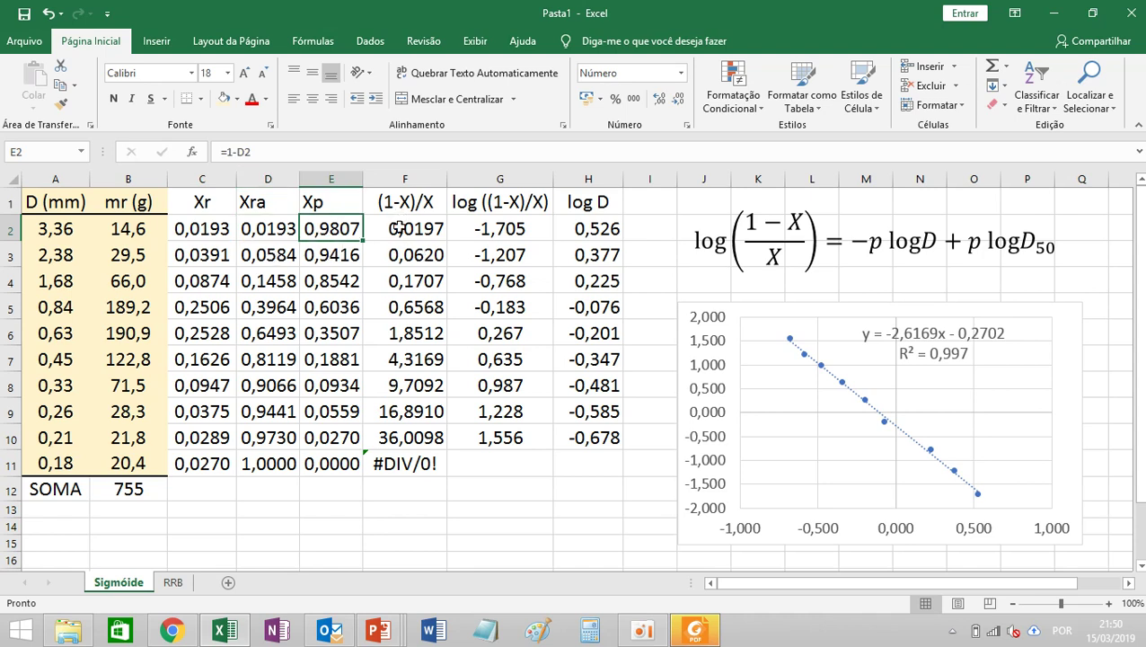
pyautogui.moveTo(410, 231); pyautogui.dragTo(415, 437)
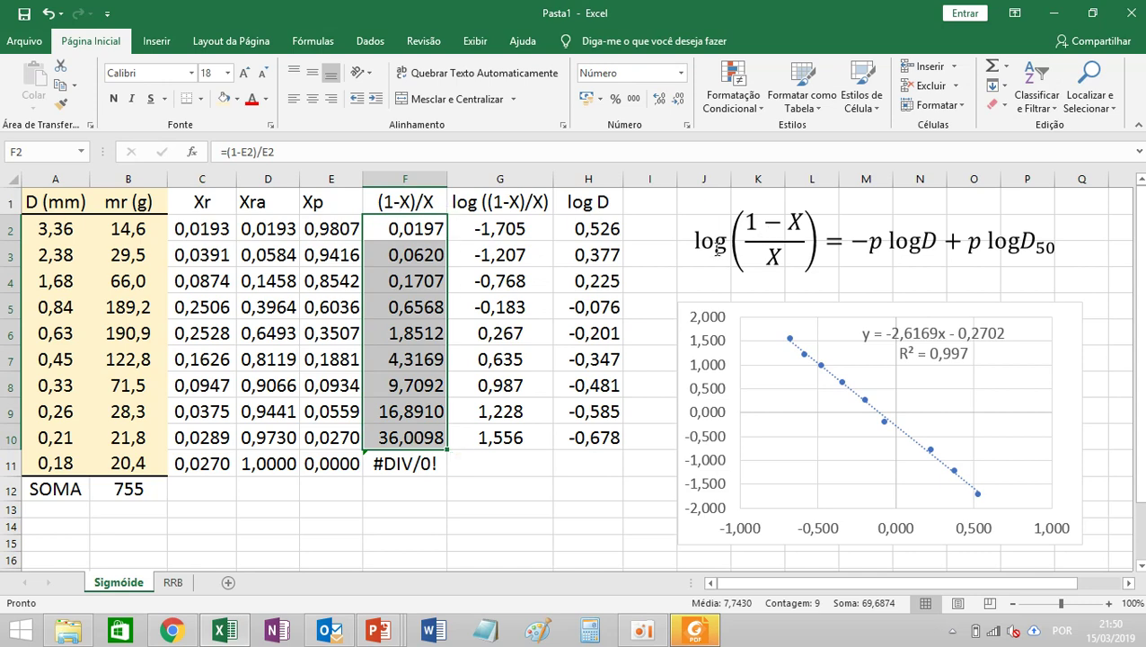
pyautogui.click(404, 226)
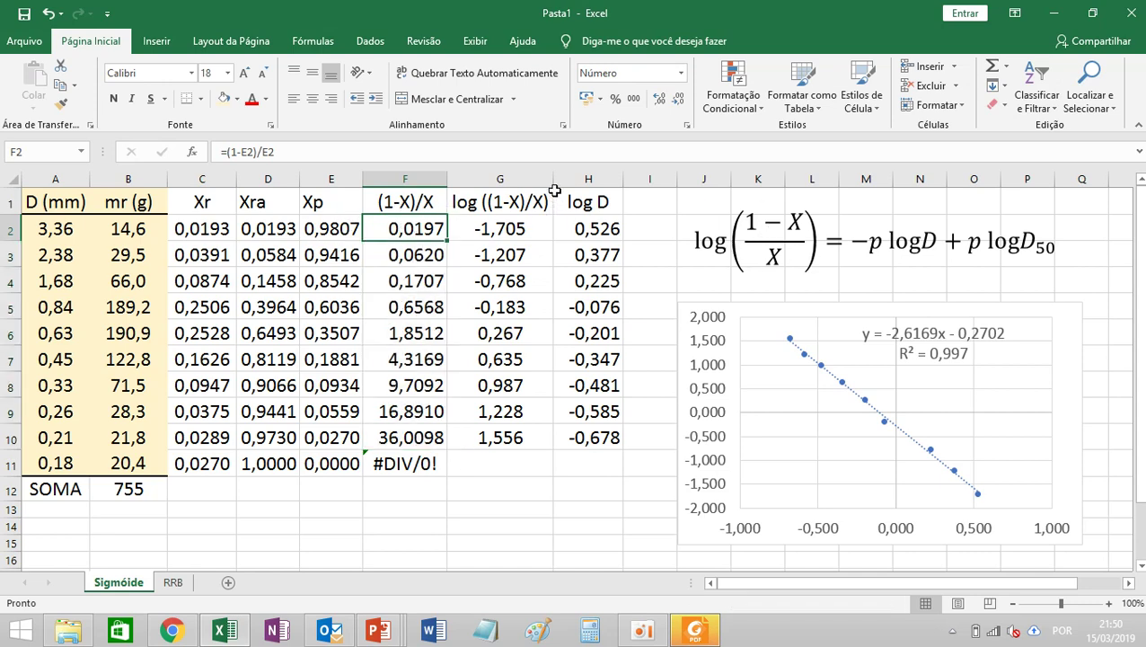
pyautogui.moveTo(492, 226); pyautogui.dragTo(501, 437)
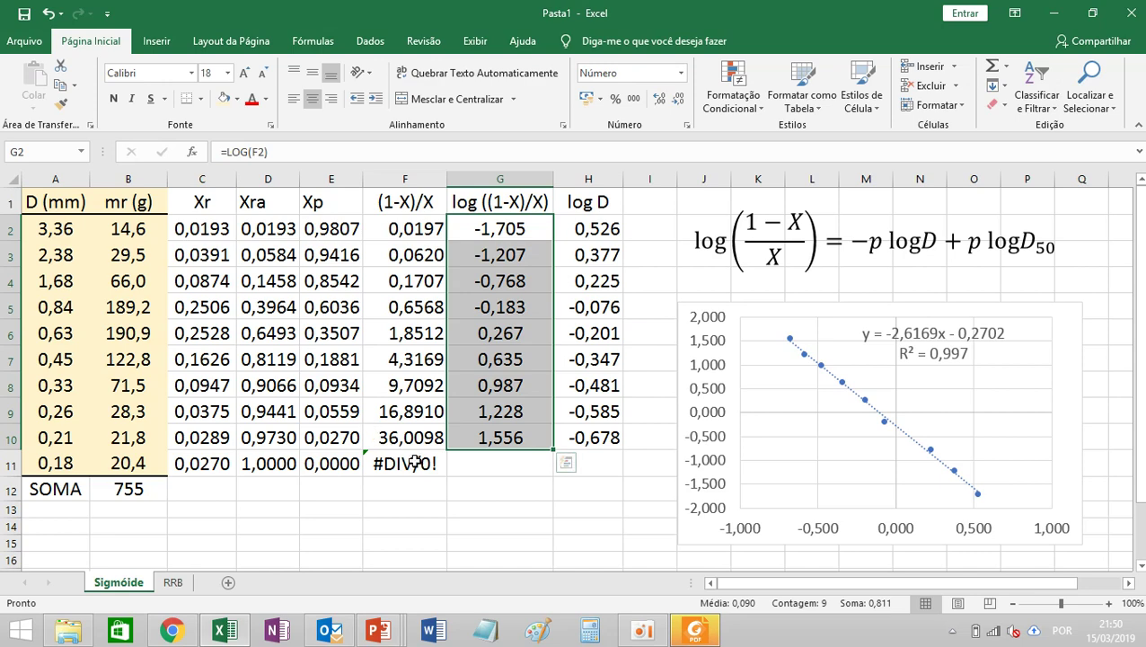
pyautogui.click(415, 462)
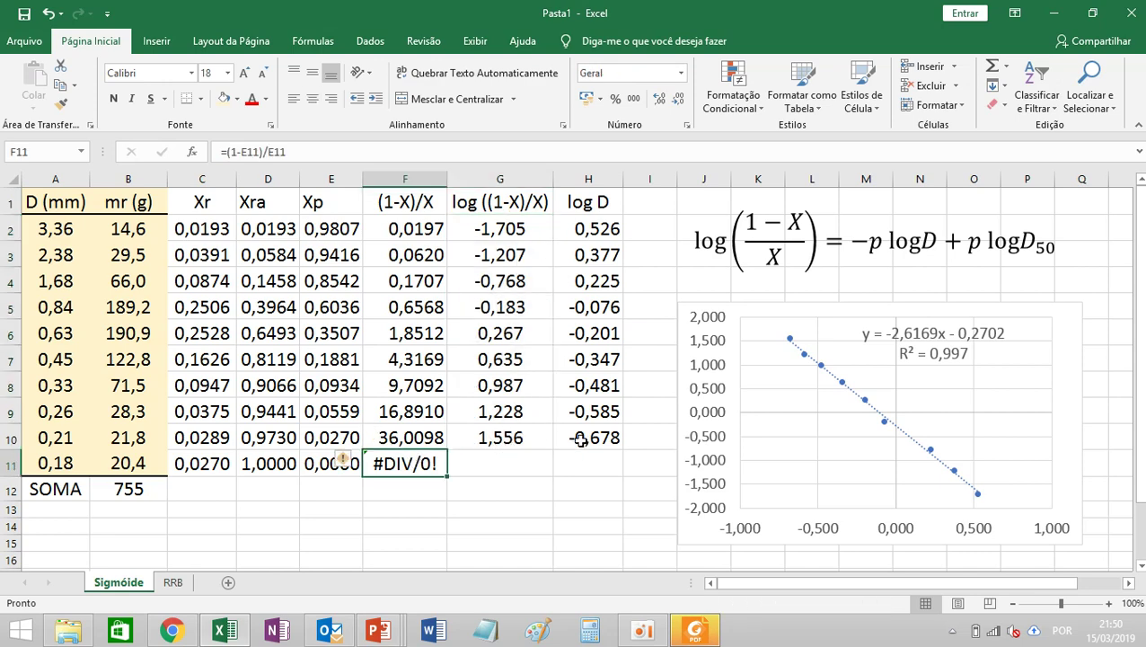
pyautogui.moveTo(592, 437); pyautogui.dragTo(510, 436)
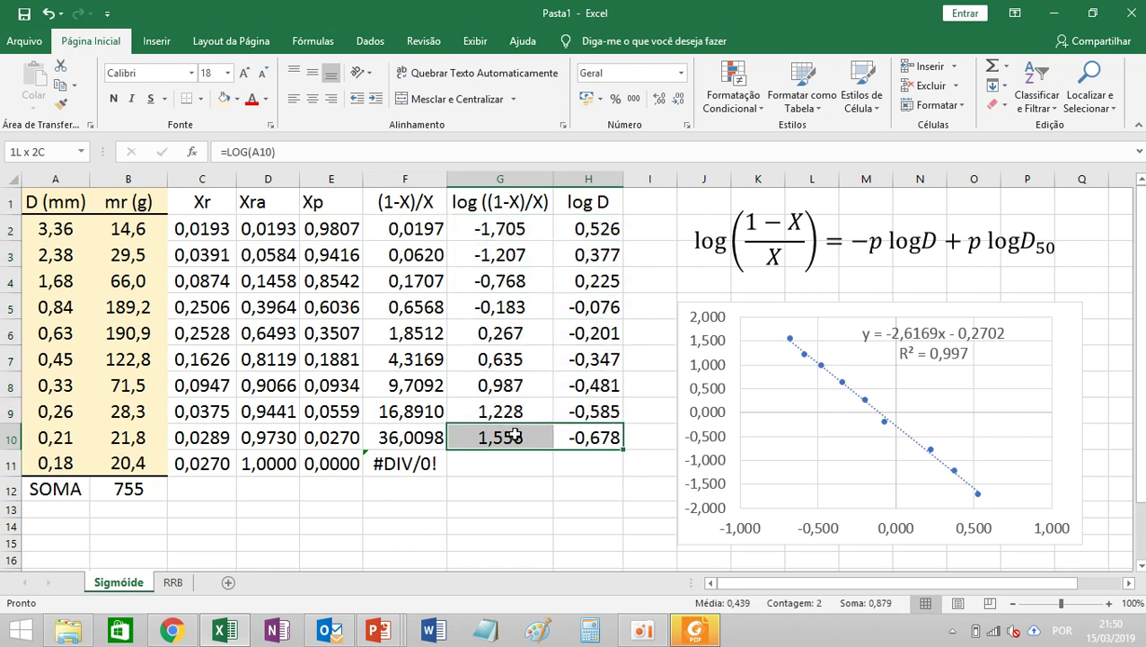
pyautogui.click(510, 229)
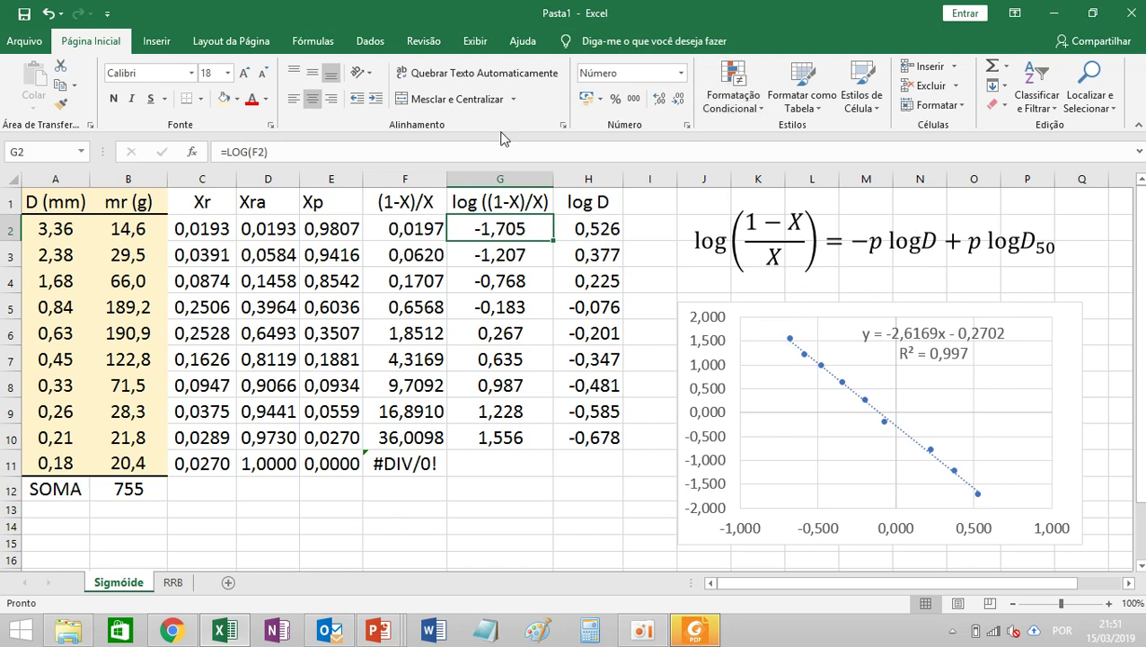
# Step: Insert a markers-only scatter chart on the Sigmóide sheet, starting from empty cell G12
pyautogui.click(637, 225)
pyautogui.click(546, 480)
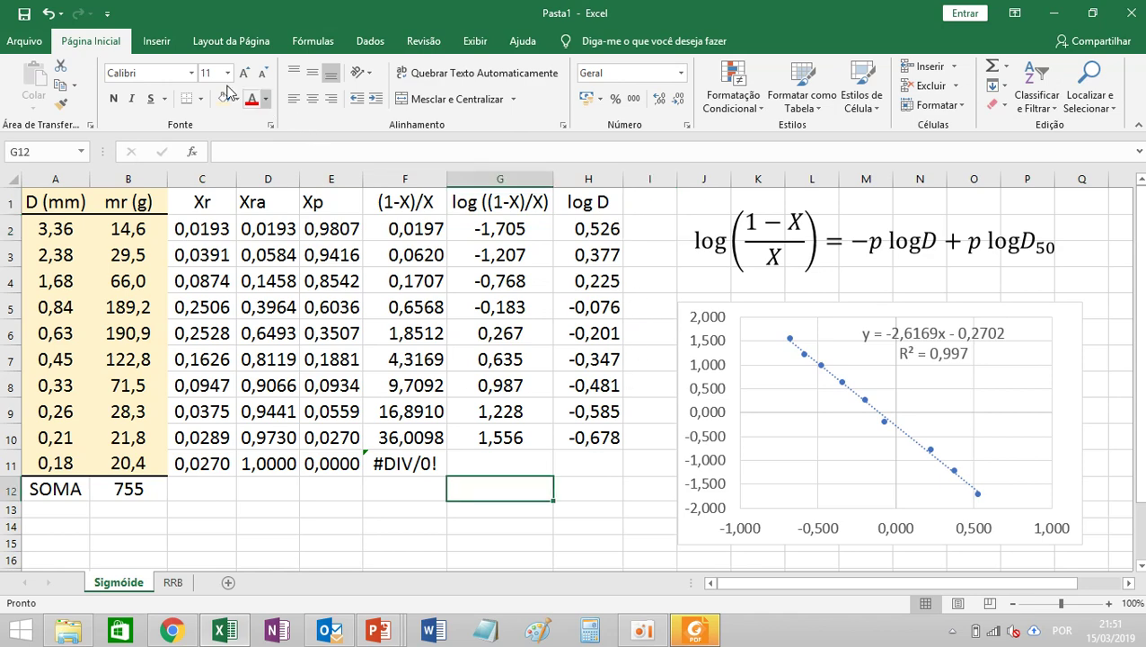
pyautogui.click(156, 40)
pyautogui.click(505, 105)
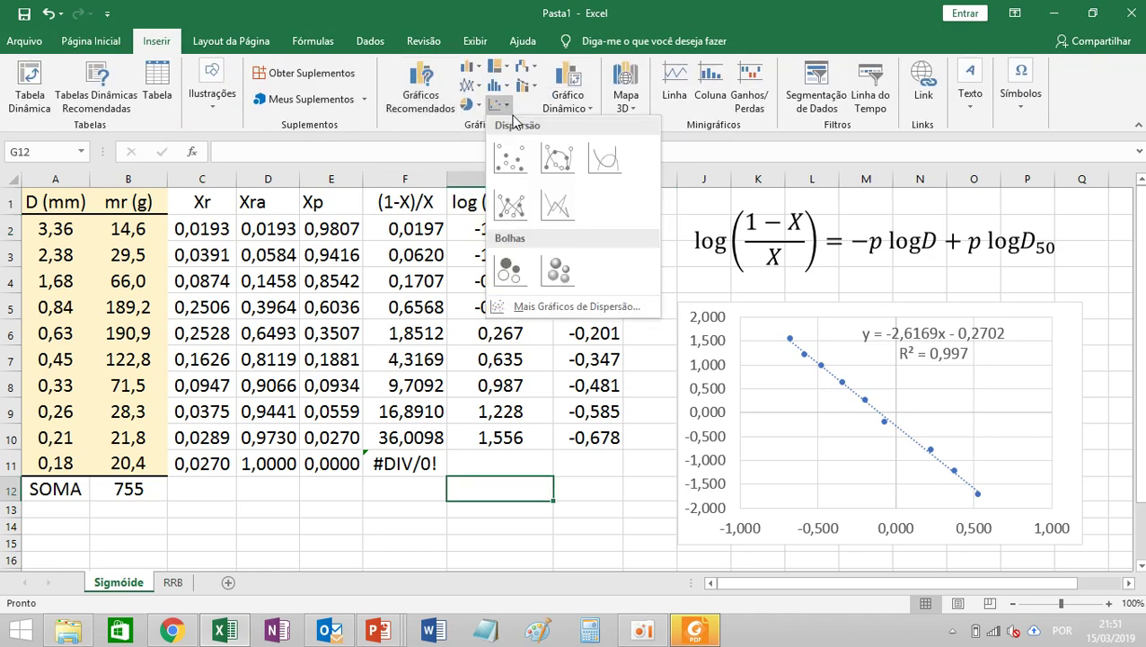
pyautogui.click(512, 160)
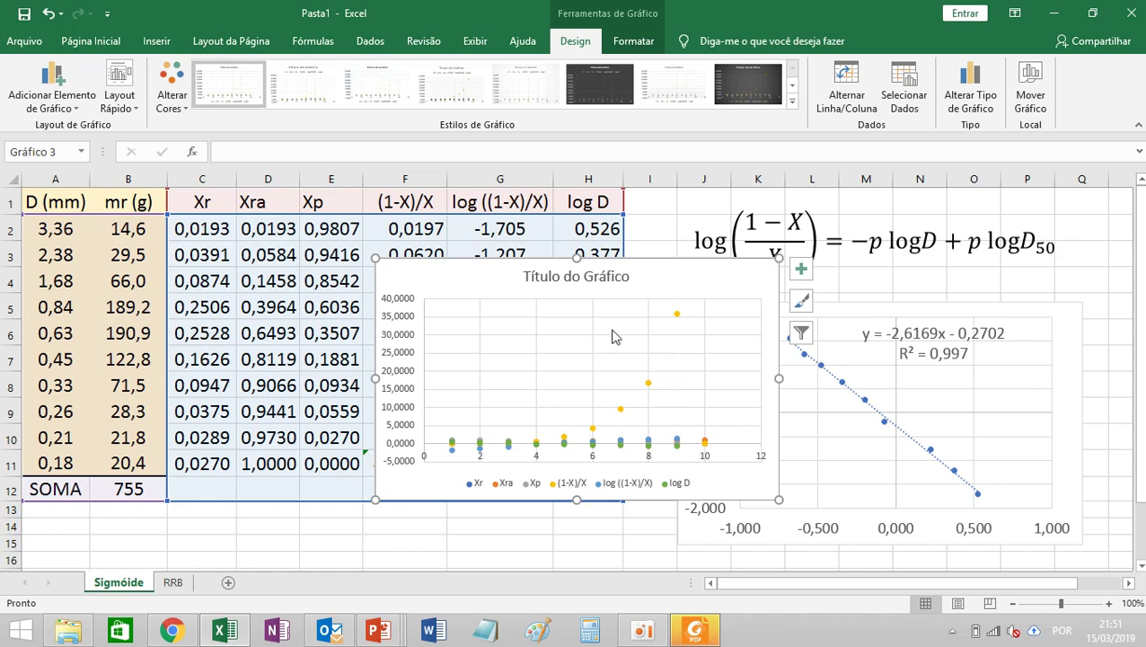
# Step: Remove all the automatically added series, from Xr through log D, from the new scatter chart's data source
pyautogui.click(905, 98)
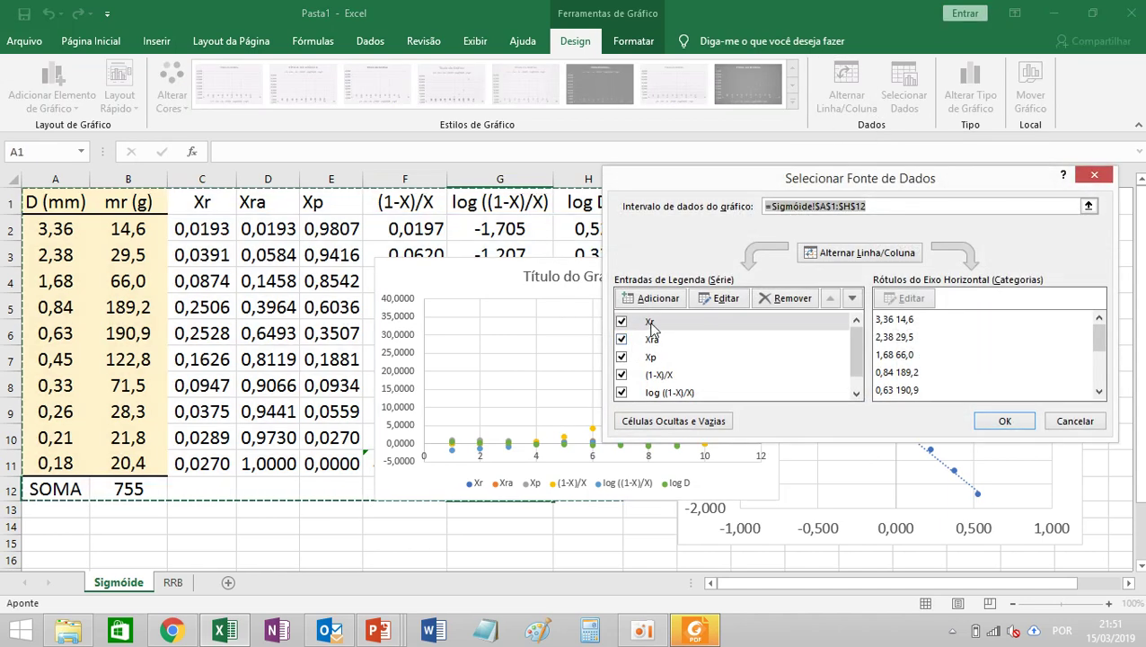
pyautogui.click(651, 325)
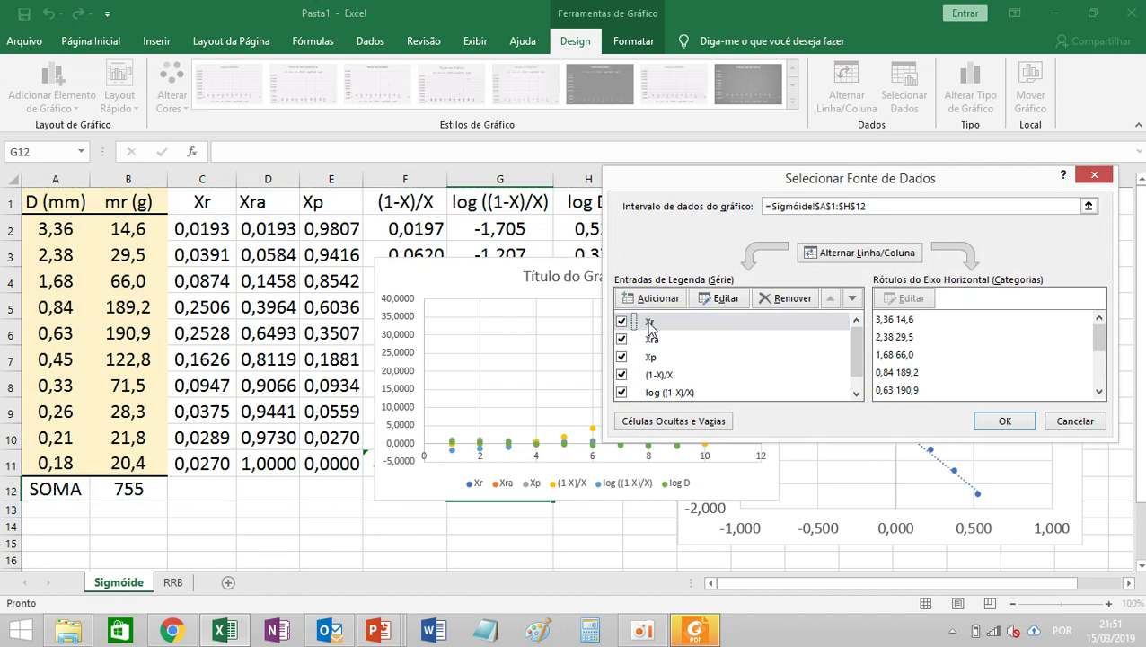
pyautogui.click(636, 325)
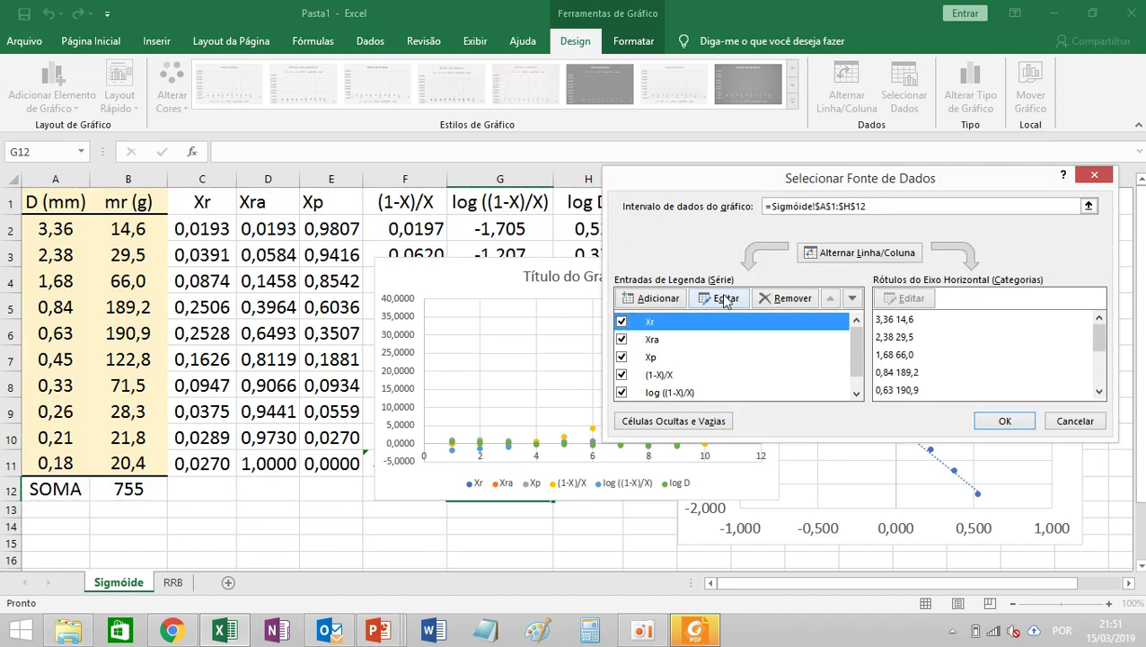
pyautogui.click(791, 296)
pyautogui.click(791, 298)
pyautogui.click(791, 298)
pyautogui.click(792, 298)
pyautogui.click(792, 299)
pyautogui.click(793, 299)
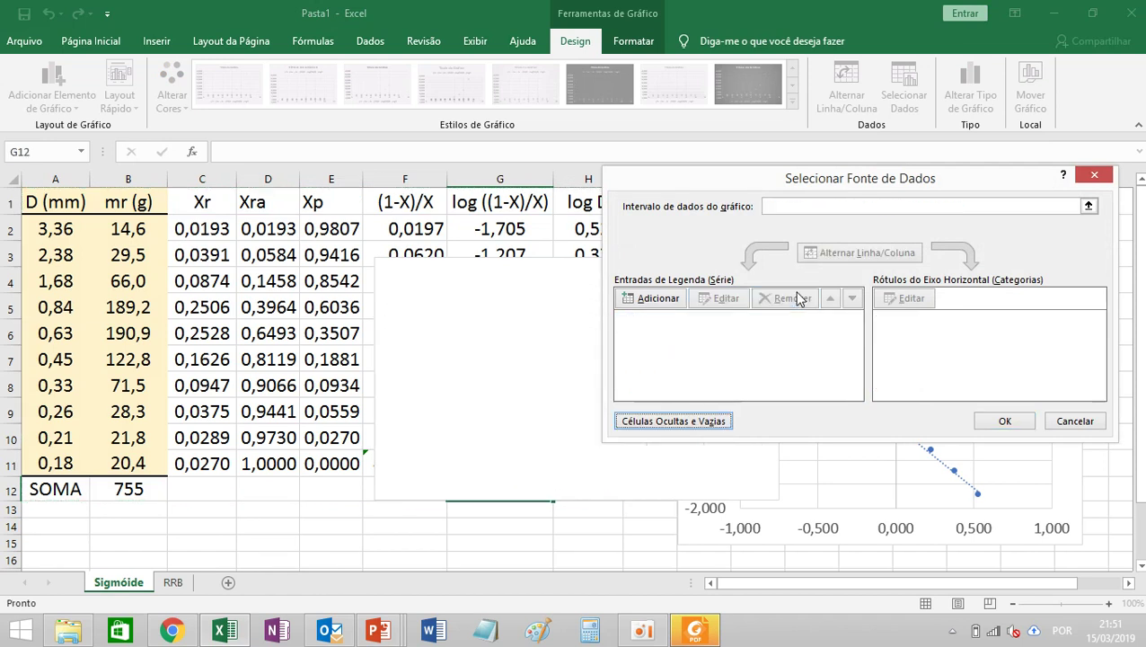
# Step: Add a series to the empty scatter chart with X values from H2:H10 (log D) and Y values from G2:G10 (log ((1-X)/X))
pyautogui.click(680, 304)
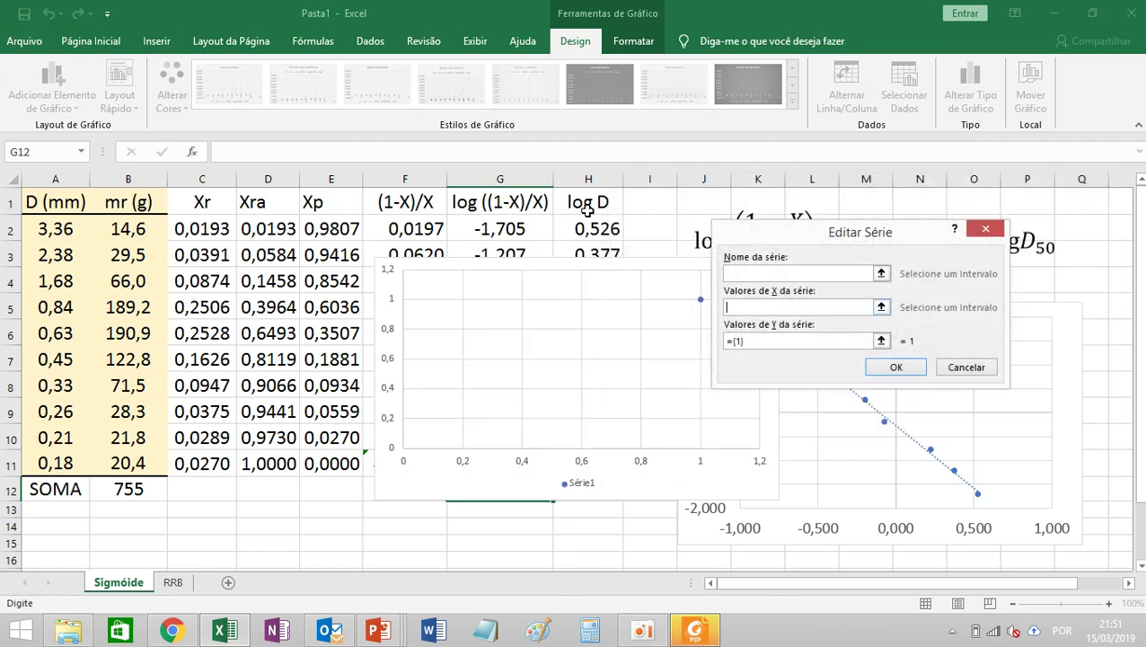
pyautogui.moveTo(588, 229); pyautogui.dragTo(577, 446)
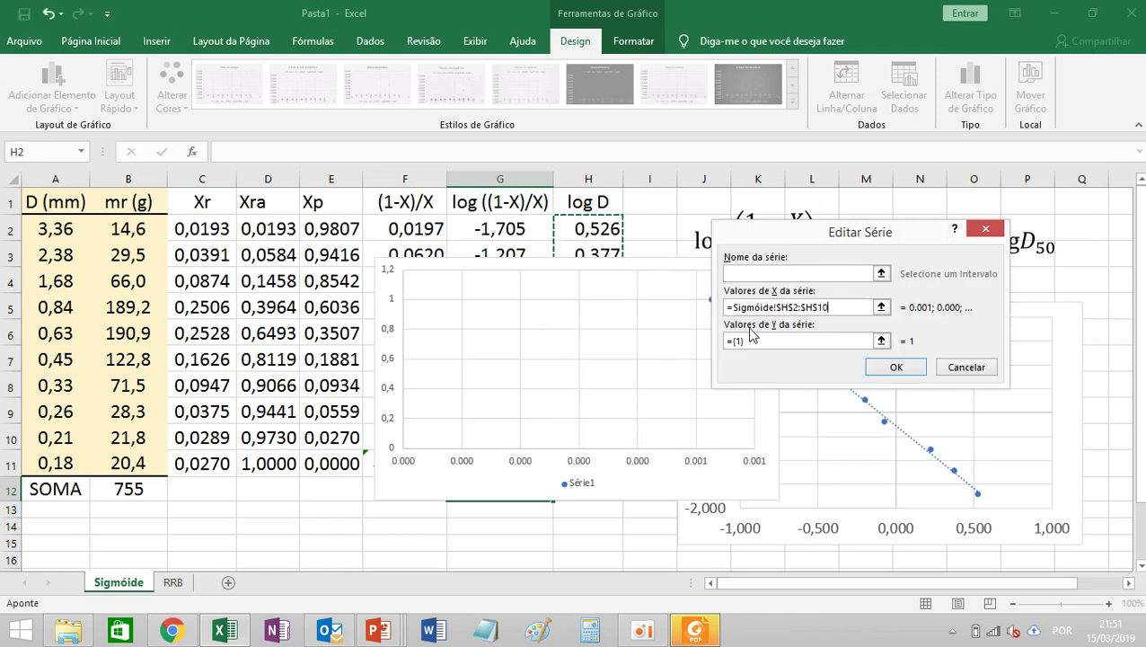
pyautogui.click(759, 341)
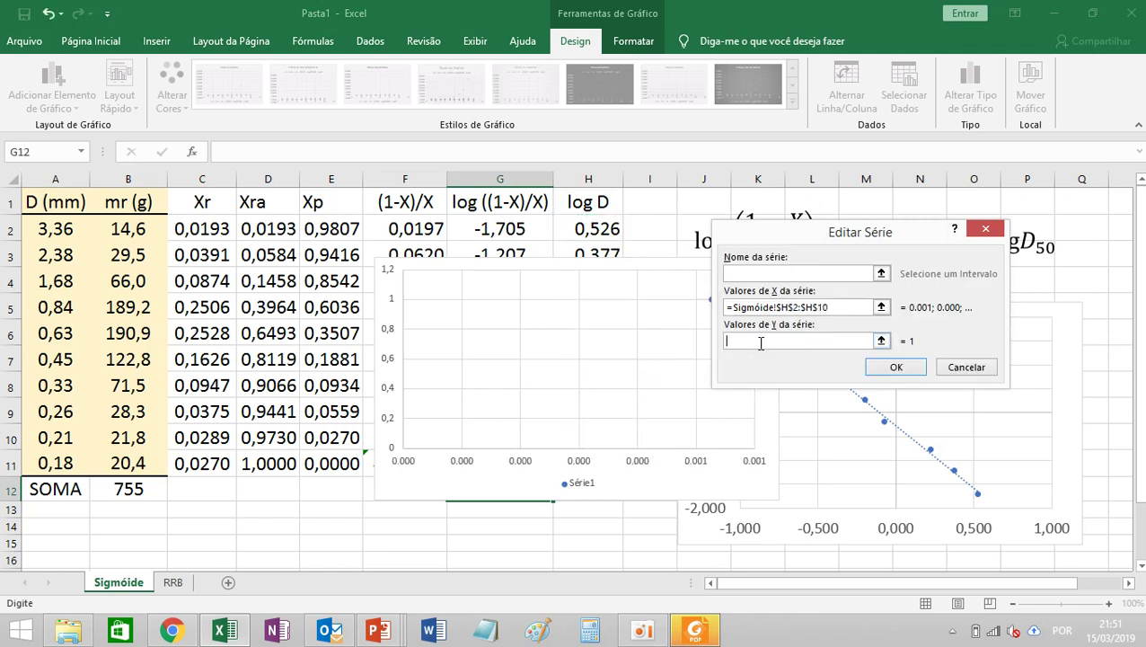
pyautogui.moveTo(489, 229); pyautogui.dragTo(497, 445)
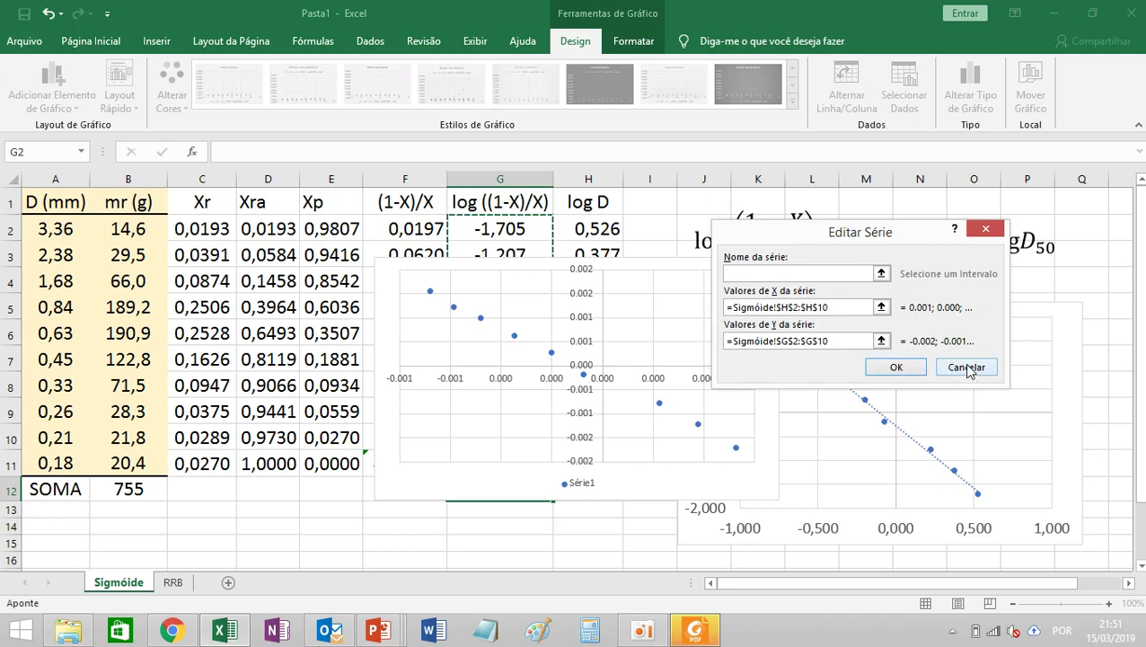
# Step: Discard the series and data source changes, and delete the new scatter chart from the Sigmóide sheet
pyautogui.click(967, 368)
pyautogui.click(1075, 421)
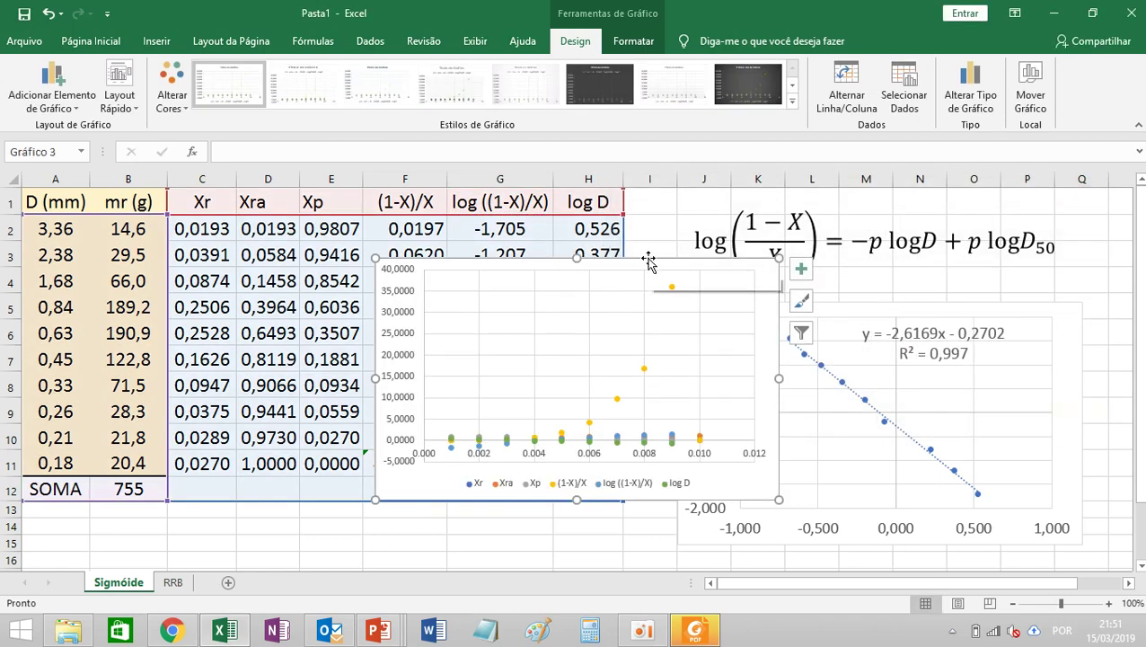
pyautogui.press('Delete')
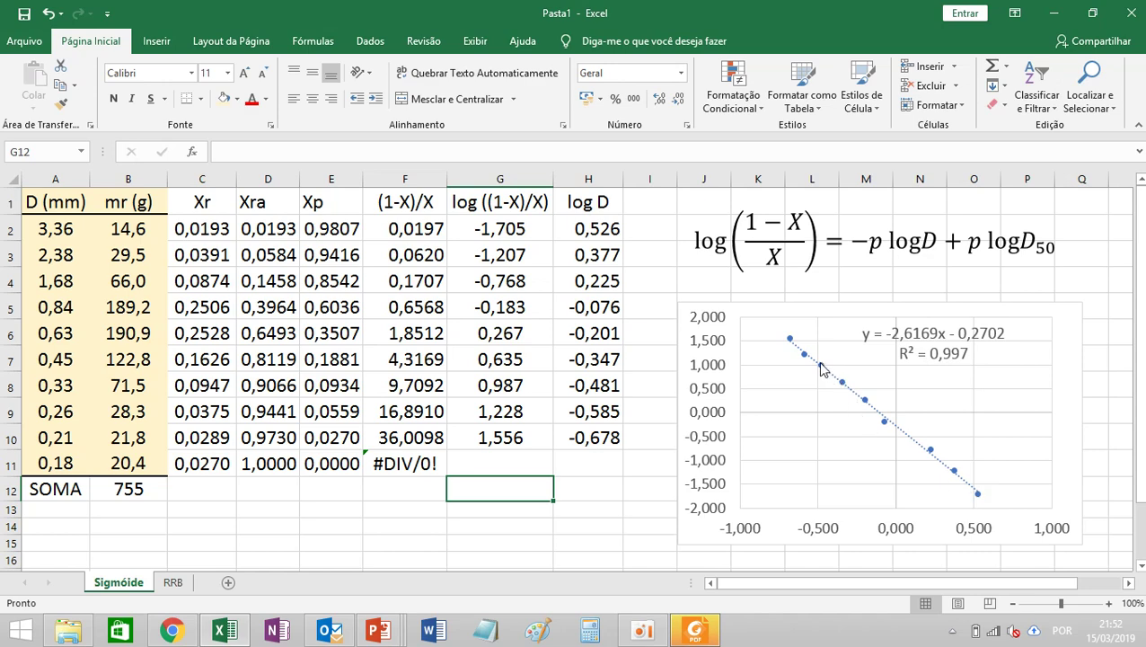
# Step: On the RRB sheet, move the equation text box below the data table, across rows 12 to 16
pyautogui.click(172, 584)
pyautogui.click(222, 526)
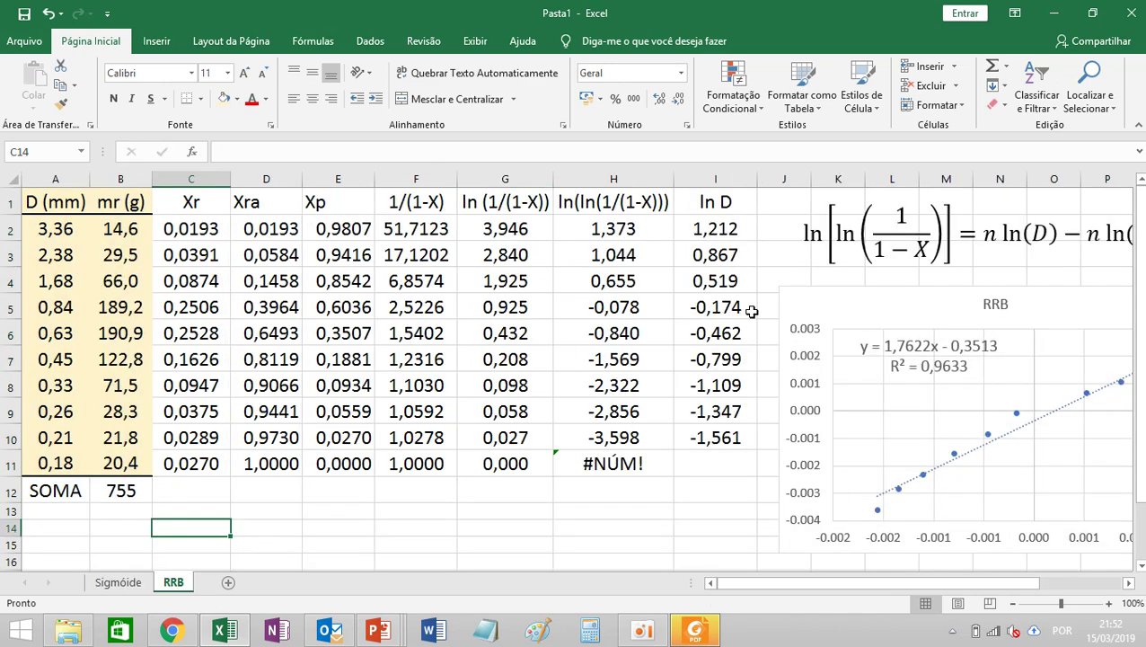
pyautogui.click(929, 238)
pyautogui.moveTo(951, 269); pyautogui.dragTo(433, 559)
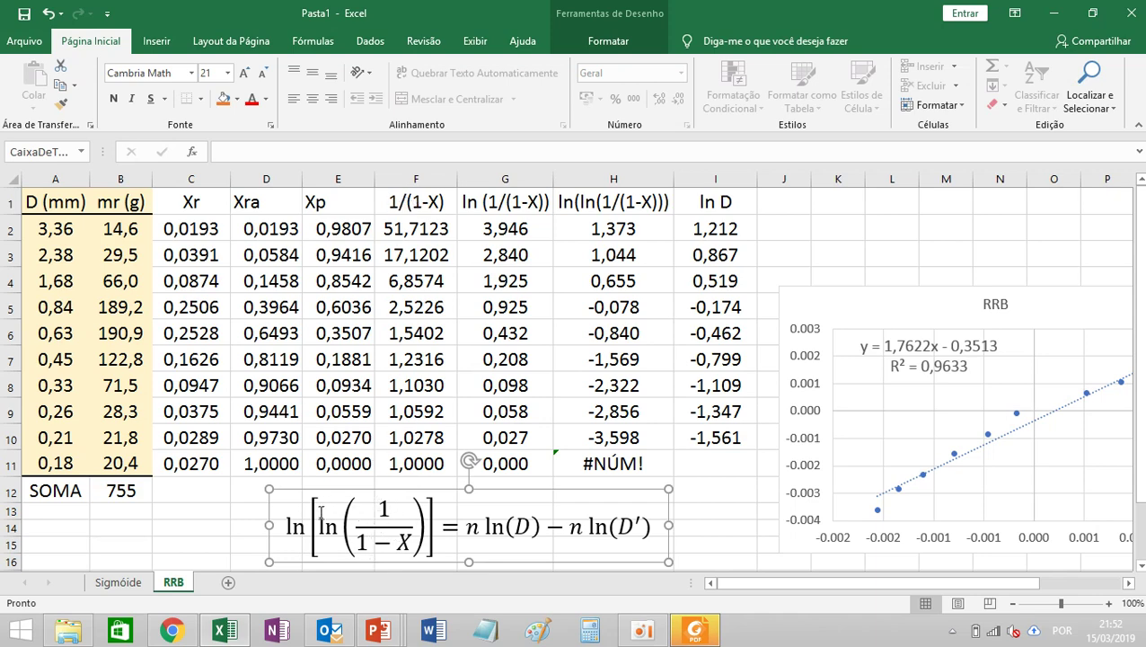
# Step: Compare the RRB equation's double-logarithm term with the ln(ln(1/(1-X))) column, and its ln(D) term with the ln D column
pyautogui.moveTo(318, 524); pyautogui.dragTo(358, 532)
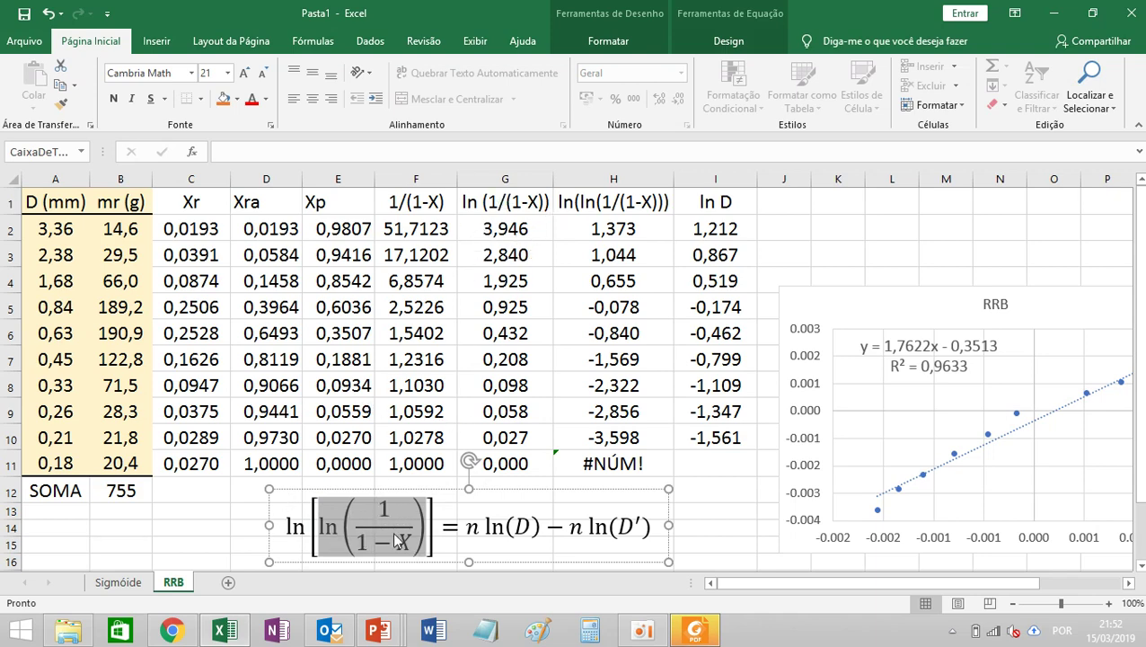
pyautogui.moveTo(615, 199)
pyautogui.mouseDown()
pyautogui.moveTo(620, 469)
pyautogui.moveTo(616, 437)
pyautogui.mouseUp()
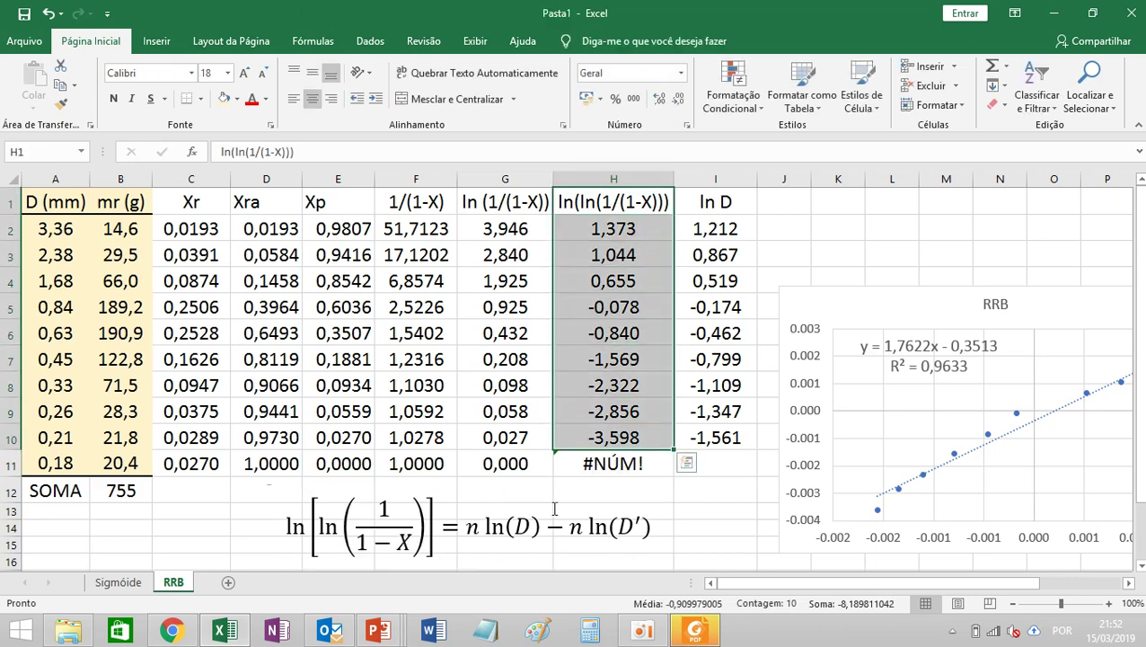
pyautogui.moveTo(486, 527); pyautogui.dragTo(542, 526)
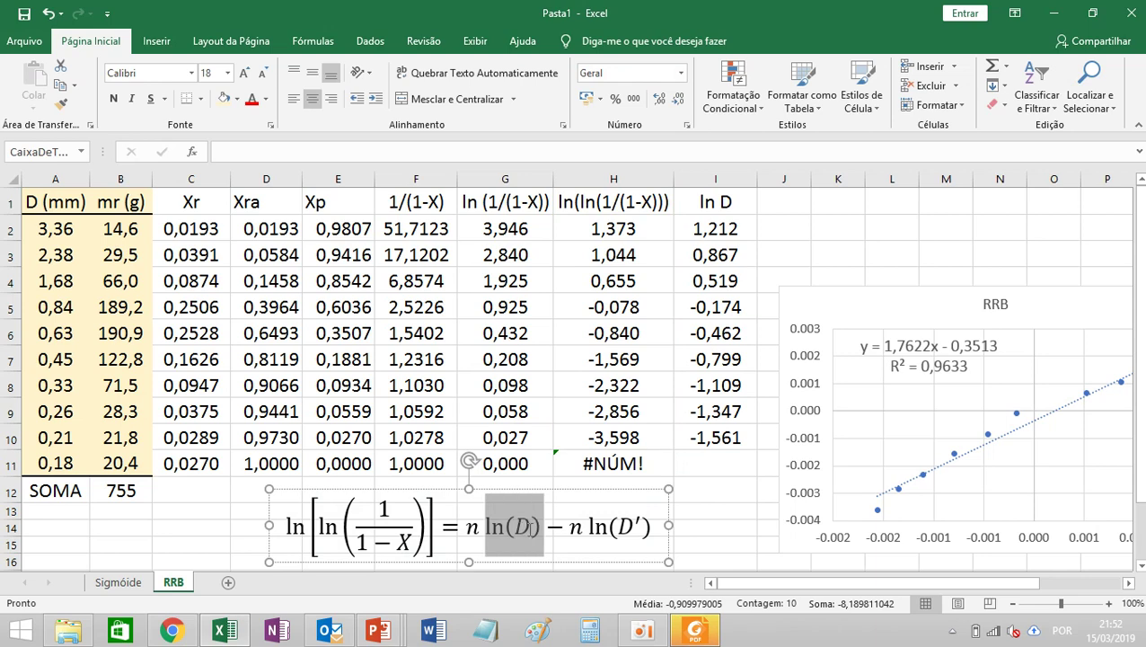
pyautogui.moveTo(718, 226); pyautogui.dragTo(716, 438)
pyautogui.click(697, 530)
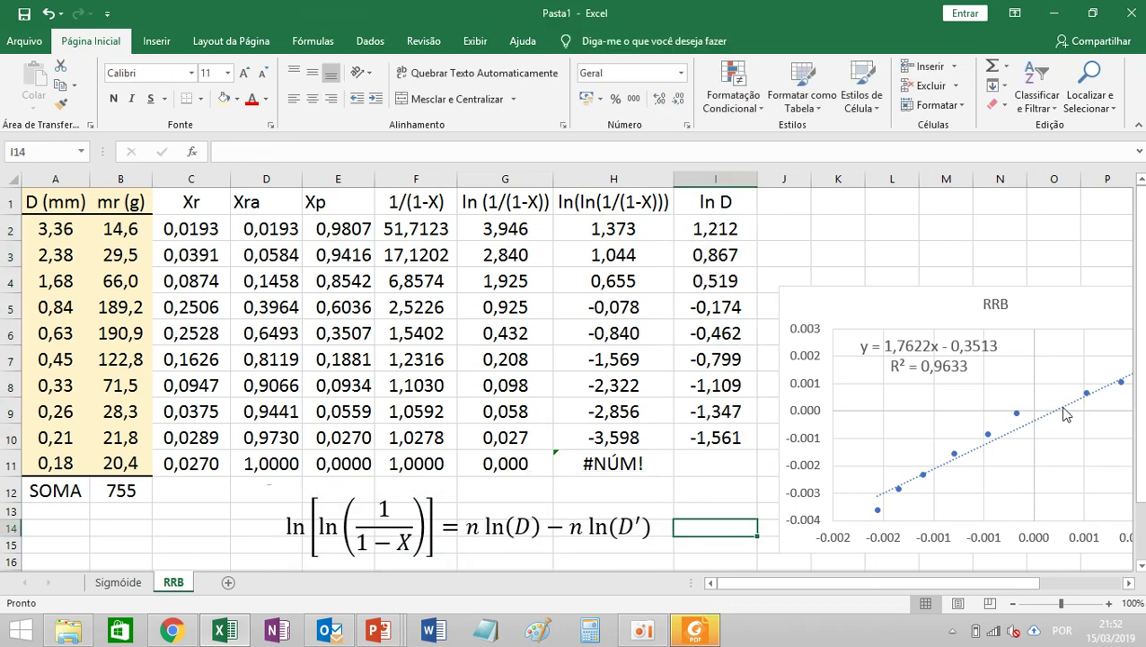
# Step: Move the RRB chart up to row 2, right beside the ln D column, and select its trendline equation label
pyautogui.moveTo(899, 288); pyautogui.dragTo(877, 235)
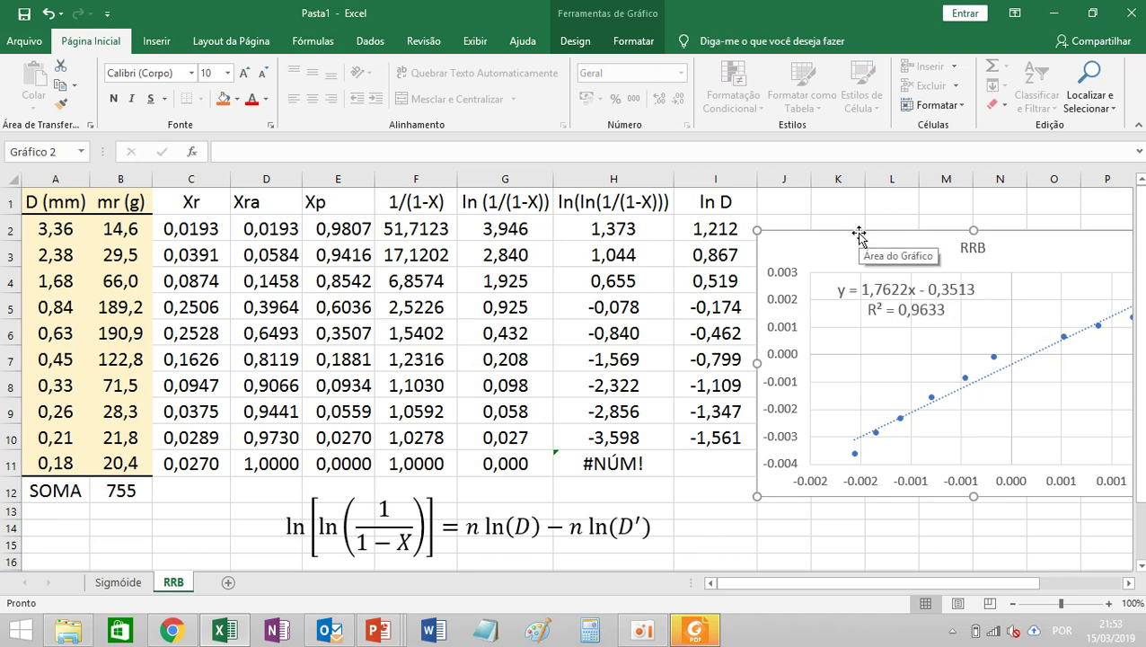
pyautogui.click(896, 286)
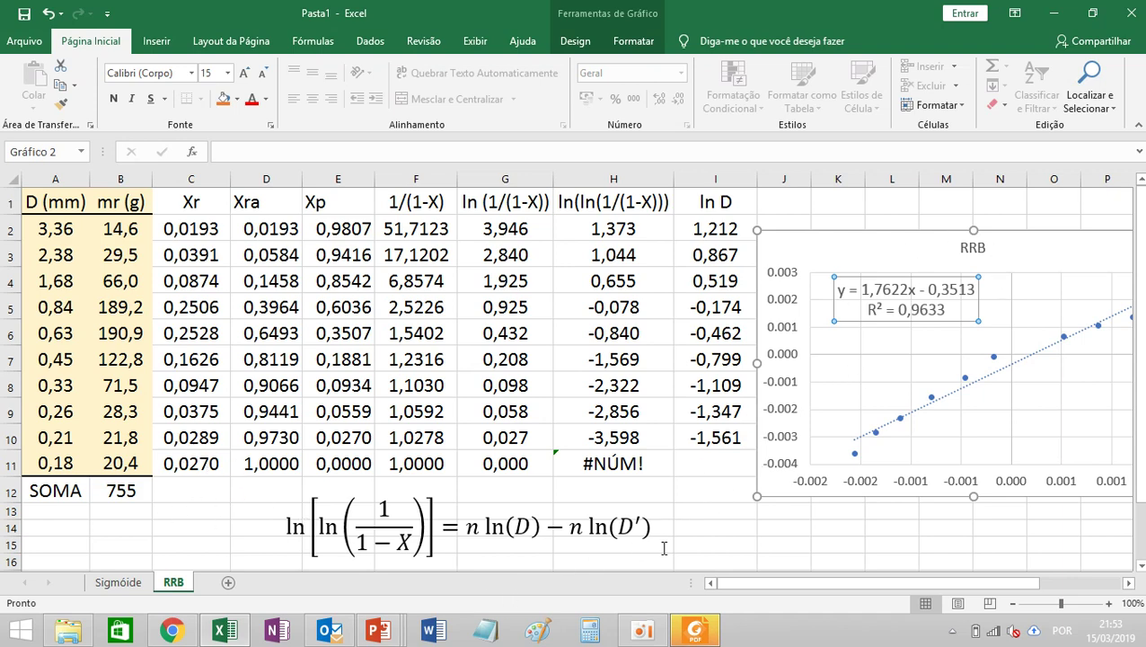
# Step: Return to the Sigmóide sheet to view its trendline chart, and bring up the oCam recorder window
pyautogui.moveTo(643, 628)
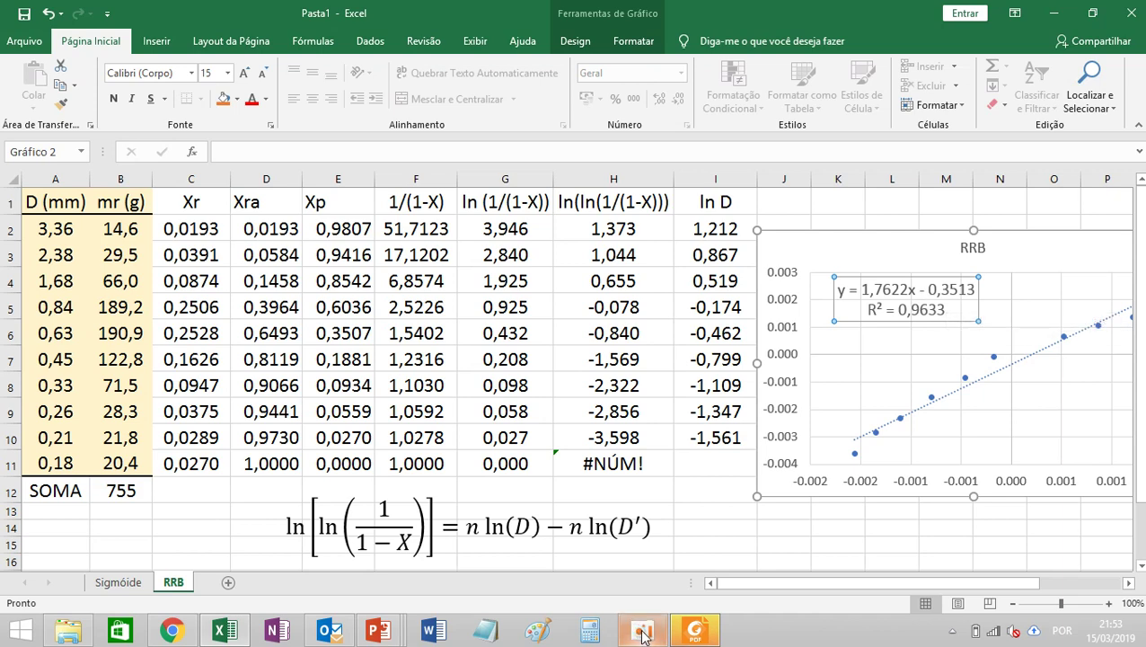
pyautogui.click(118, 584)
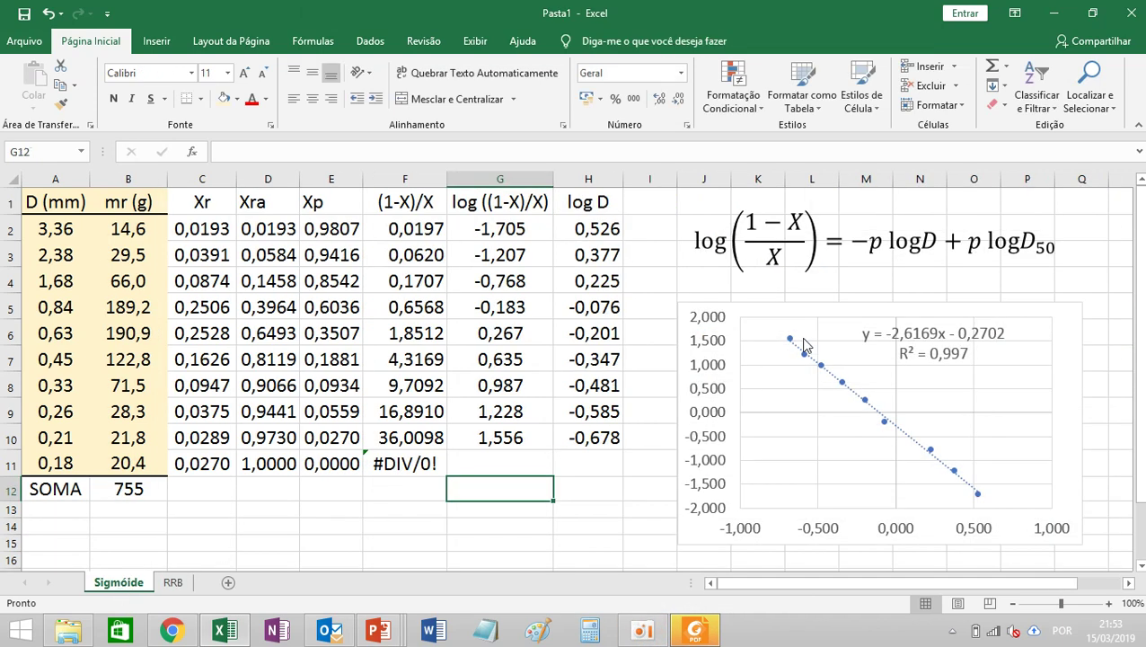
pyautogui.click(644, 636)
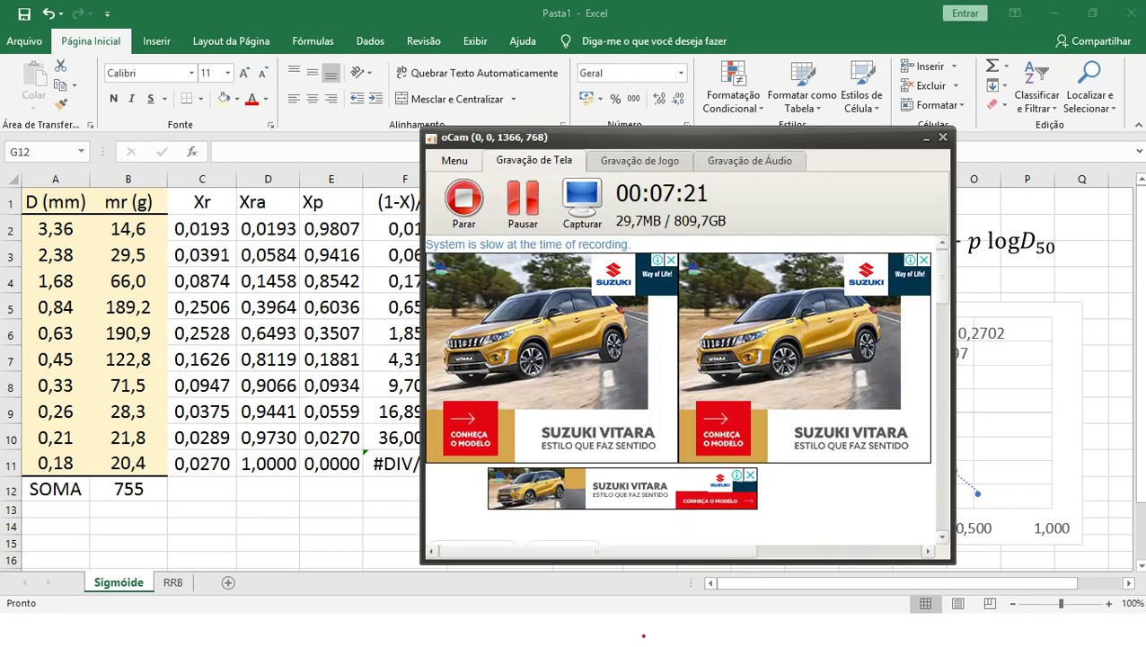